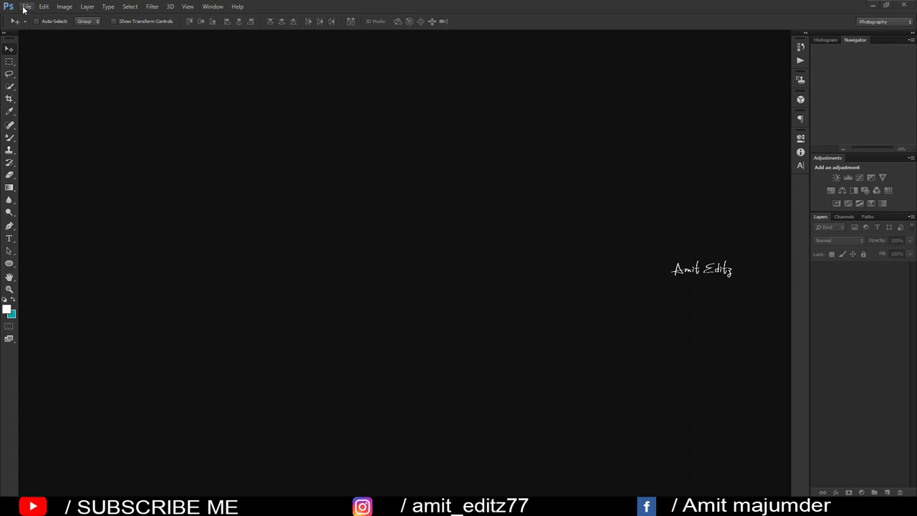
# - Open fgfgj copyaaaa.jpg from the Amit editz folder
pyautogui.click(25, 7)
pyautogui.click(36, 33)
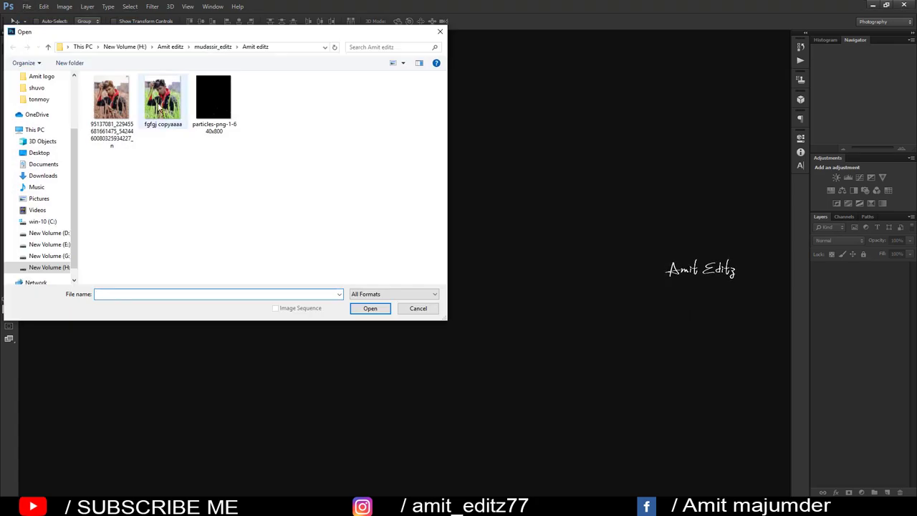
pyautogui.click(159, 108)
pyautogui.click(370, 308)
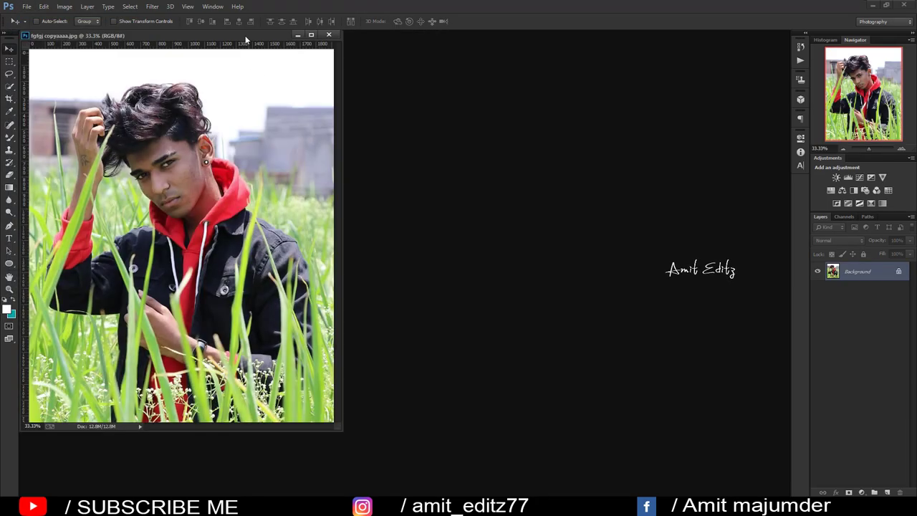
# - Dock the photo, duplicate Background as 'Background copy' and hide the original Background layer
pyautogui.moveTo(245, 35); pyautogui.dragTo(286, 35)
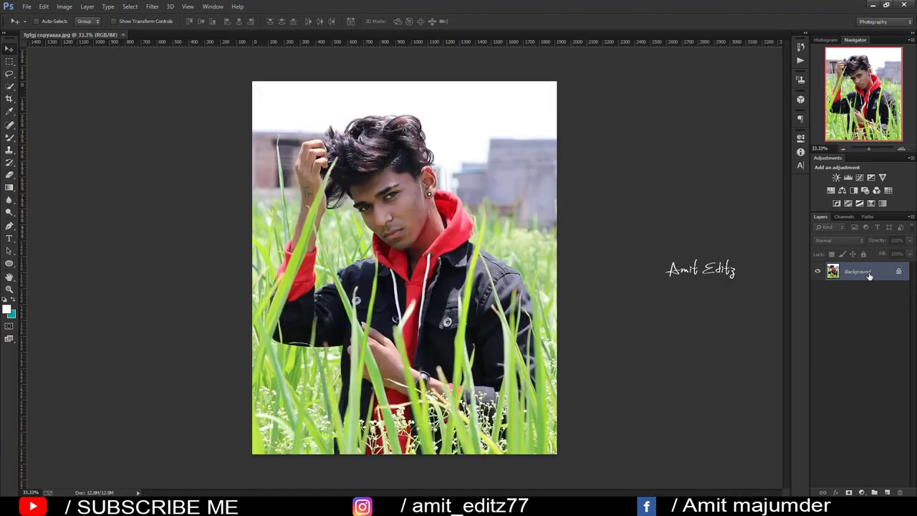
pyautogui.moveTo(869, 276); pyautogui.dragTo(887, 493)
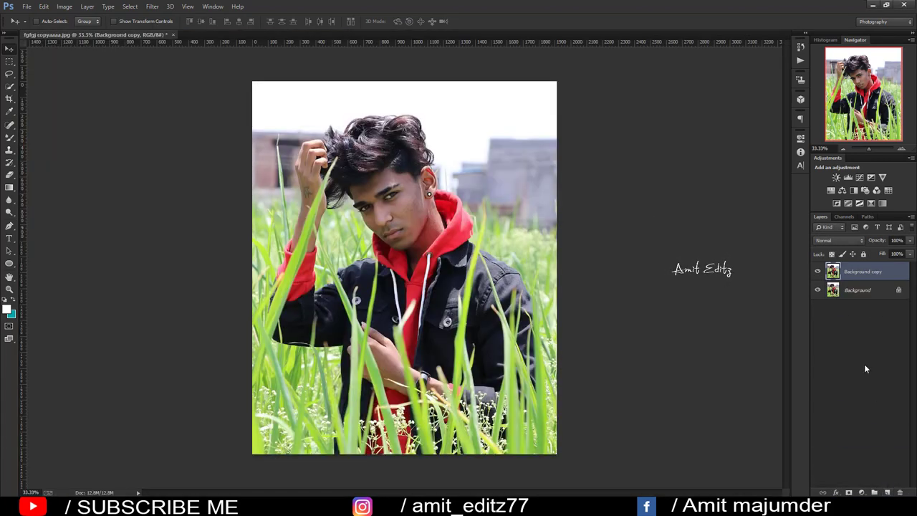
pyautogui.click(817, 290)
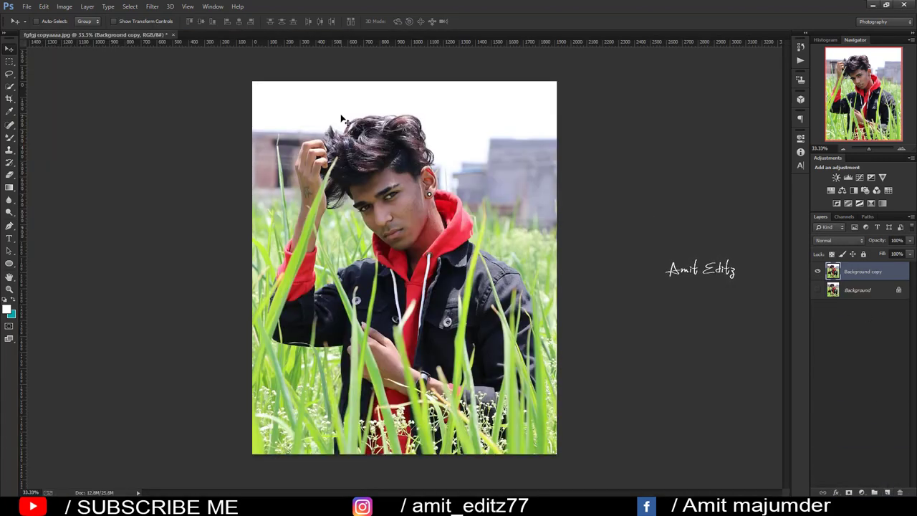
pyautogui.scroll(1, 427, 158)
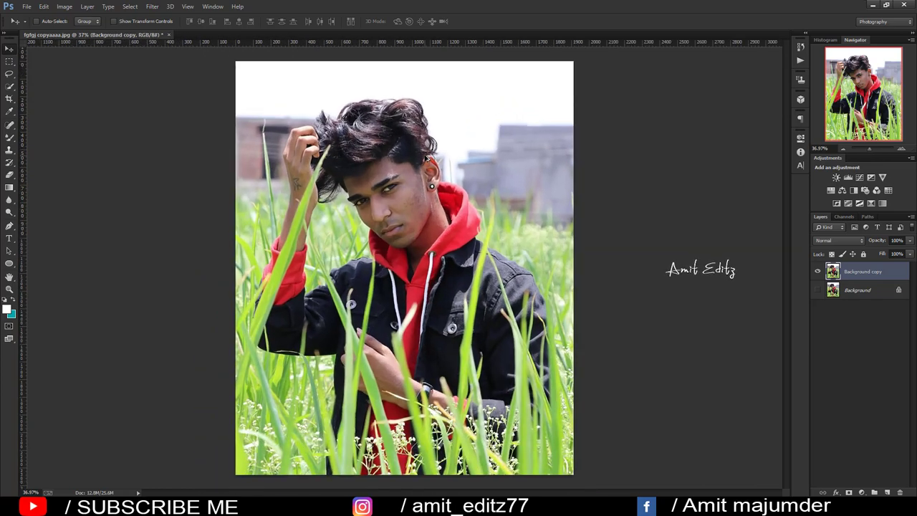
pyautogui.scroll(5, 427, 158)
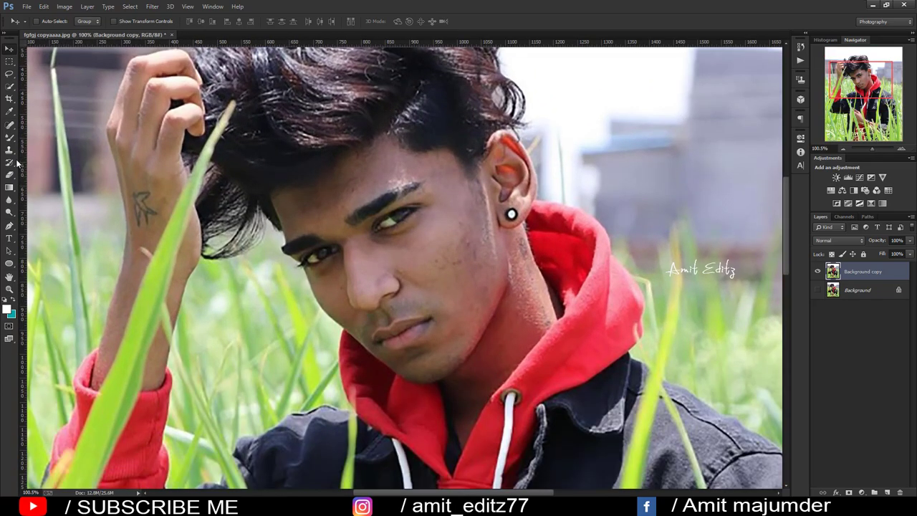
# - Heal the forehead blemishes with a resized Spot Healing Brush
pyautogui.click(9, 125)
pyautogui.moveTo(338, 189); pyautogui.dragTo(226, 189)
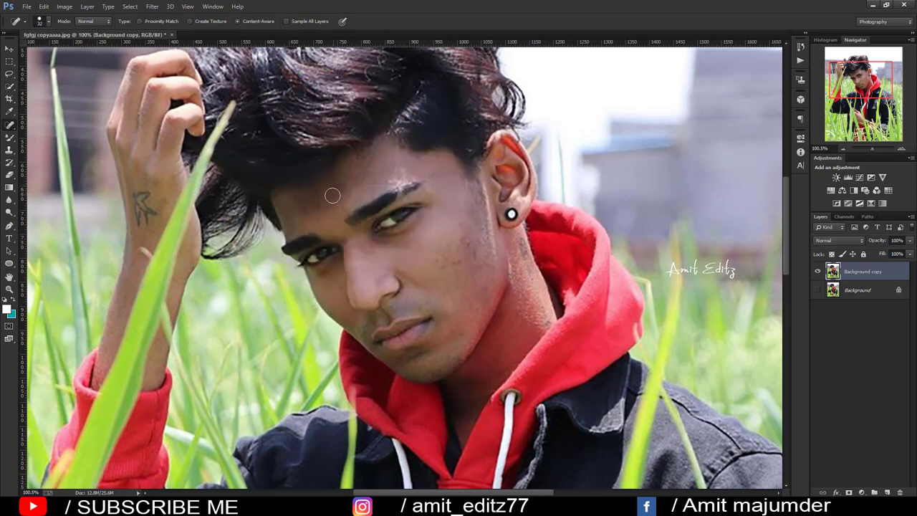
pyautogui.click(323, 204)
pyautogui.click(342, 207)
pyautogui.click(343, 190)
pyautogui.click(343, 190)
pyautogui.click(340, 201)
# - Heal the five cheek blemishes and zoom out to view the whole photo
pyautogui.click(463, 228)
pyautogui.click(467, 239)
pyautogui.click(470, 250)
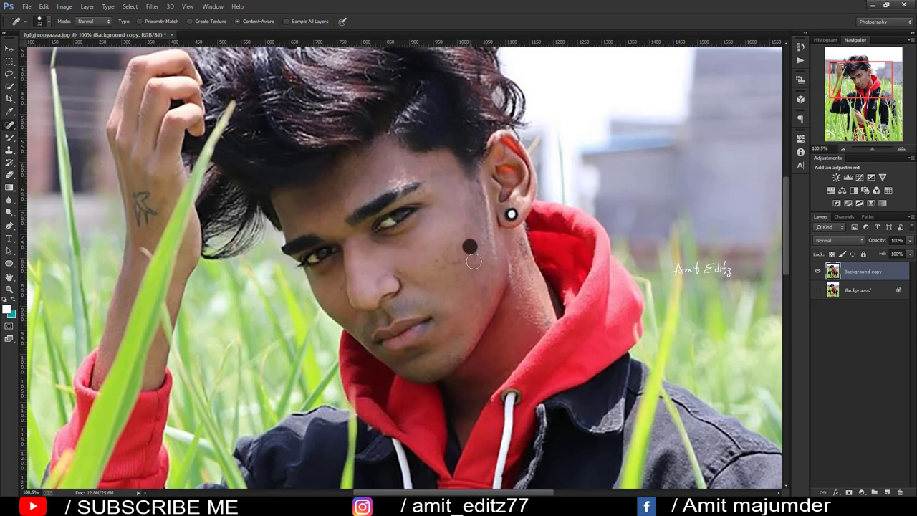
pyautogui.click(437, 262)
pyautogui.click(456, 257)
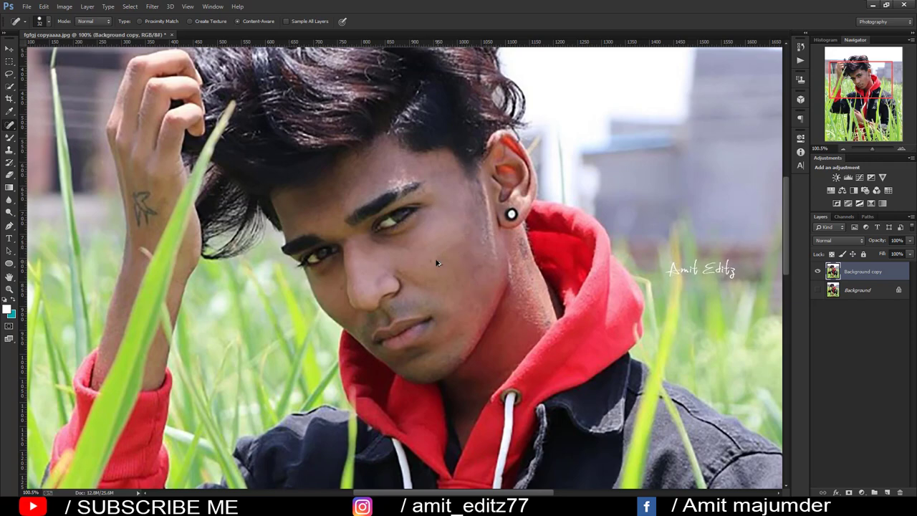
pyautogui.hotkey('ctrl', '0')
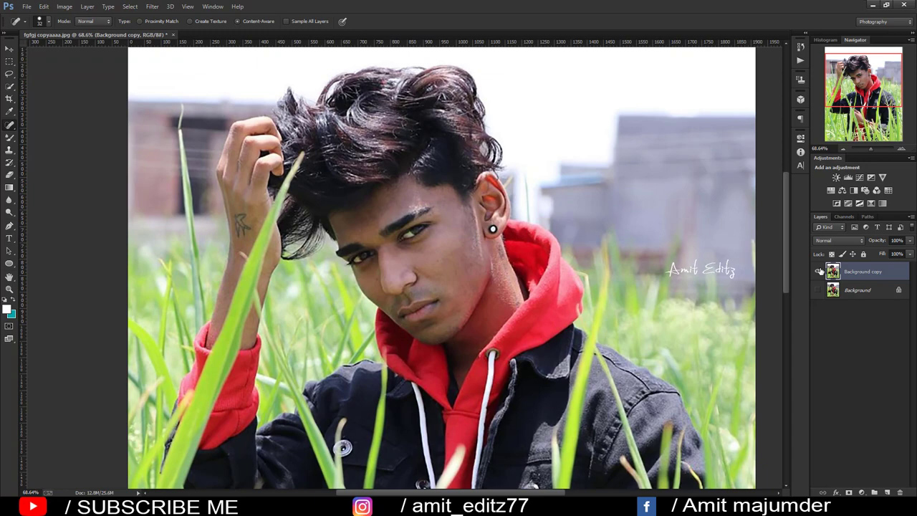
pyautogui.hotkey('ctrl', '-')
pyautogui.hotkey('ctrl', '-')
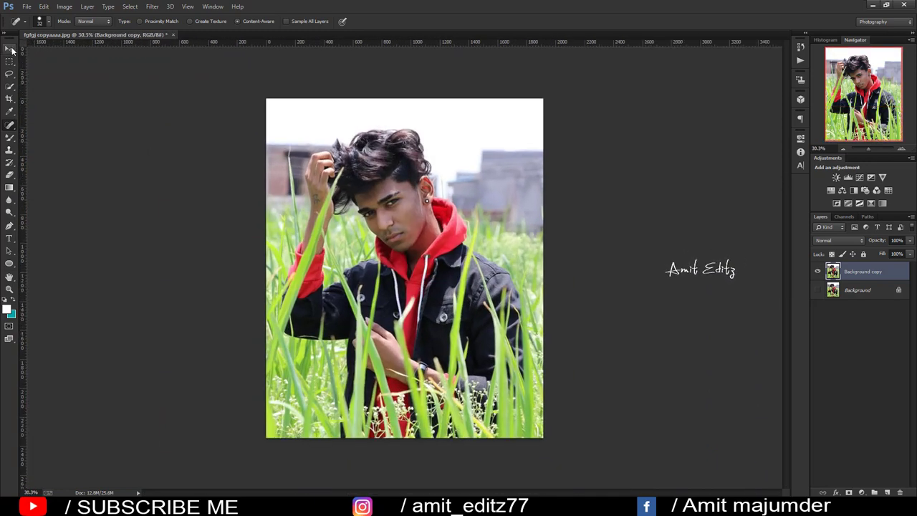
pyautogui.click(10, 48)
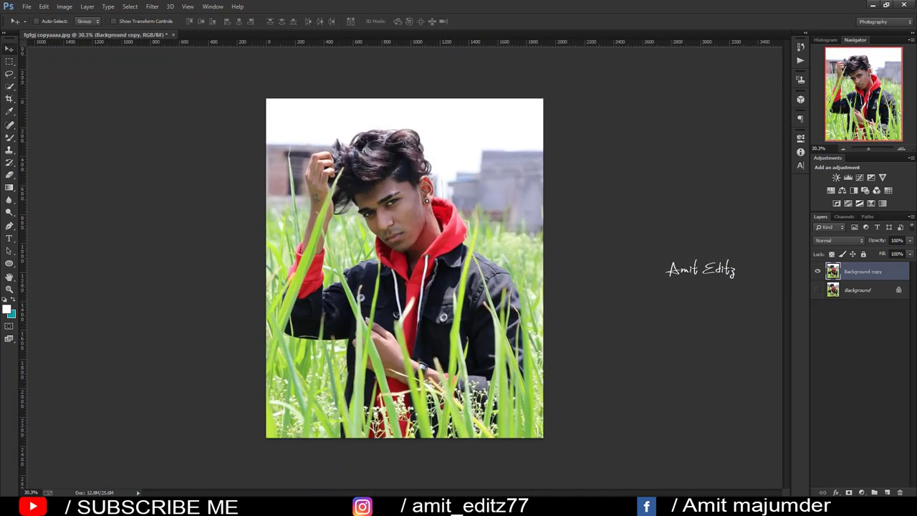
# - Duplicate Background copy as Background copy 2 and set the Mixer Brush Wet, Load and Mix amounts
pyautogui.moveTo(862, 274); pyautogui.dragTo(888, 493)
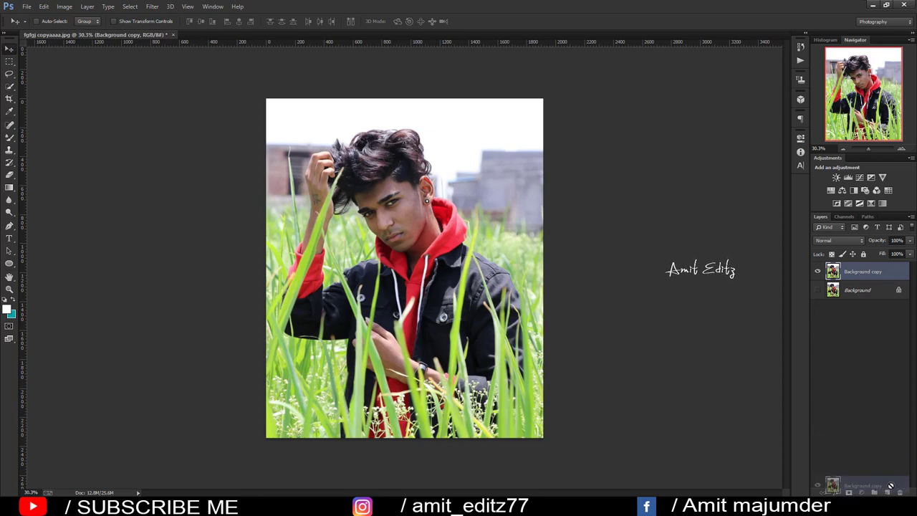
pyautogui.rightClick(9, 137)
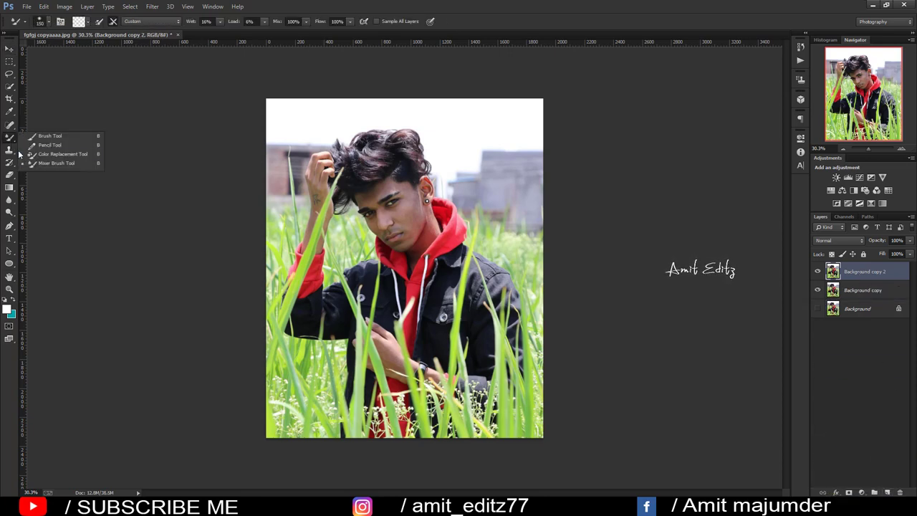
pyautogui.click(38, 166)
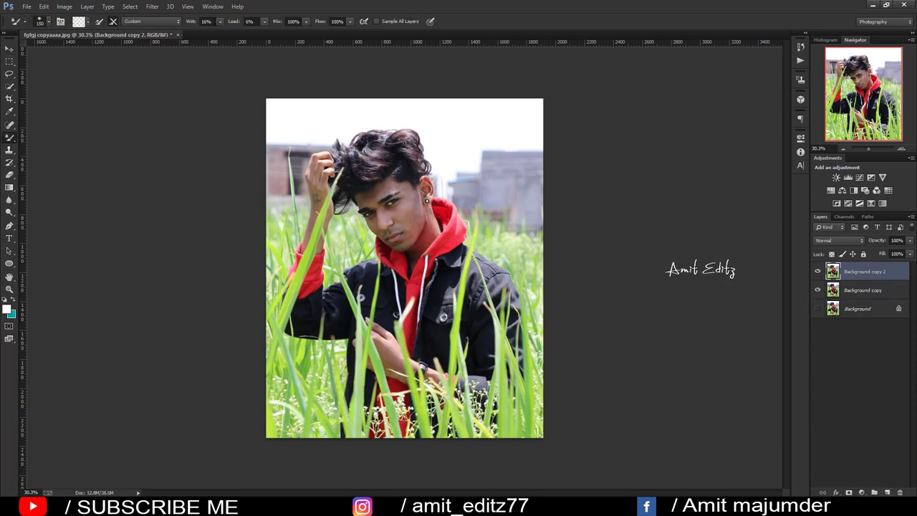
pyautogui.click(206, 21)
pyautogui.click(245, 22)
pyautogui.press('Tab')
pyautogui.press('Tab')
# - Resize the Mixer Brush and smooth the skin on the cheek and jaw
pyautogui.keyDown('alt'); pyautogui.scroll(5, 390, 190); pyautogui.keyUp('alt')
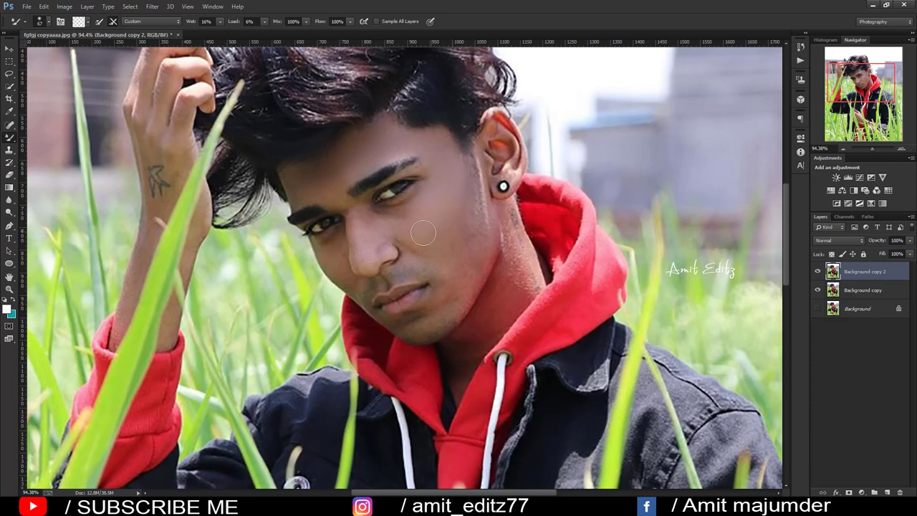
pyautogui.press('[')
pyautogui.press('[')
pyautogui.keyDown('alt'); pyautogui.rightClick(364, 225); pyautogui.keyUp('alt')
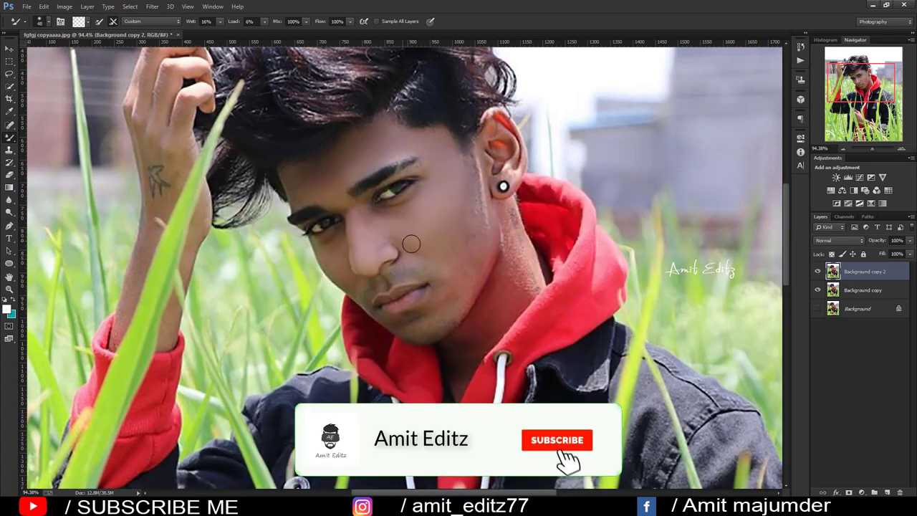
pyautogui.keyDown('alt'); pyautogui.rightClick(461, 222); pyautogui.keyUp('alt')
pyautogui.moveTo(466, 211)
pyautogui.mouseDown()
pyautogui.moveTo(466, 179)
pyautogui.moveTo(475, 236)
pyautogui.moveTo(442, 272)
pyautogui.moveTo(454, 288)
pyautogui.moveTo(471, 268)
pyautogui.moveTo(443, 307)
pyautogui.moveTo(420, 307)
pyautogui.moveTo(454, 308)
pyautogui.moveTo(442, 262)
pyautogui.mouseUp()
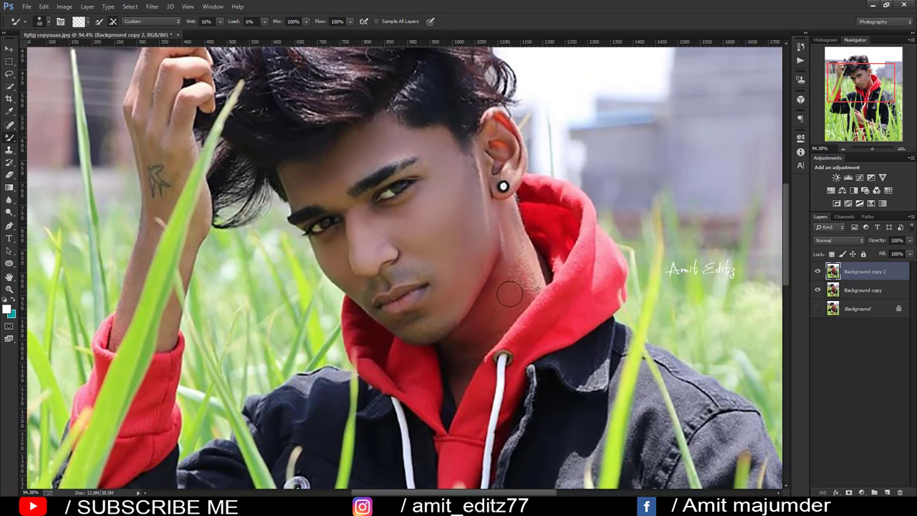
# - Smooth the skin along the neck with the Mixer Brush
pyautogui.moveTo(515, 298)
pyautogui.mouseDown()
pyautogui.moveTo(504, 241)
pyautogui.moveTo(498, 313)
pyautogui.moveTo(477, 344)
pyautogui.moveTo(521, 288)
pyautogui.mouseUp()
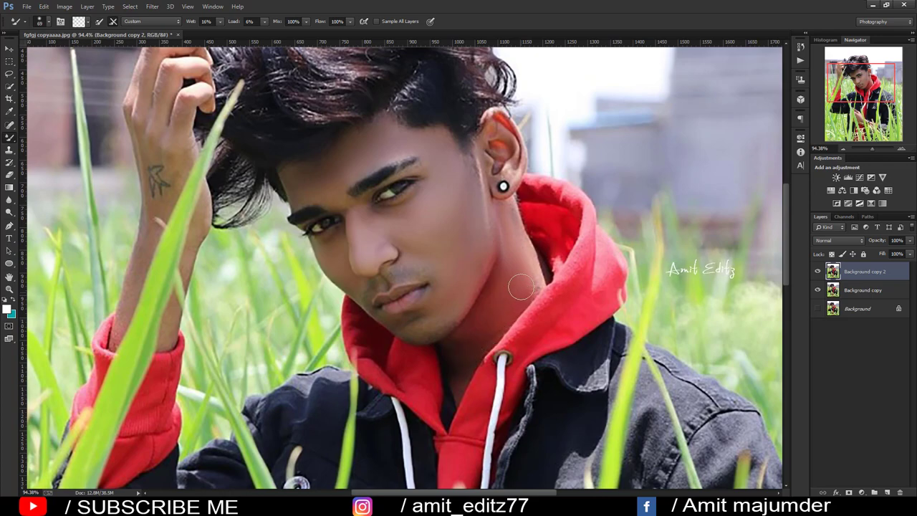
pyautogui.scroll(-2, 471, 197)
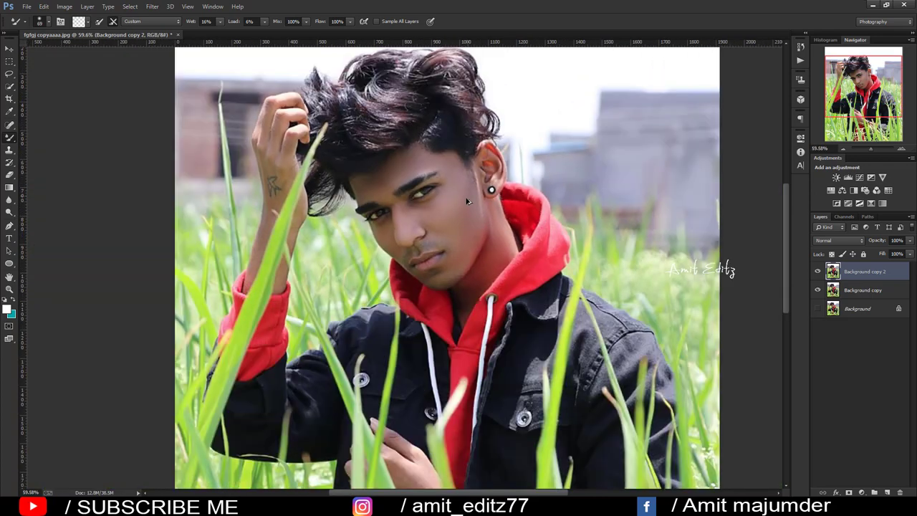
pyautogui.scroll(1, 289, 216)
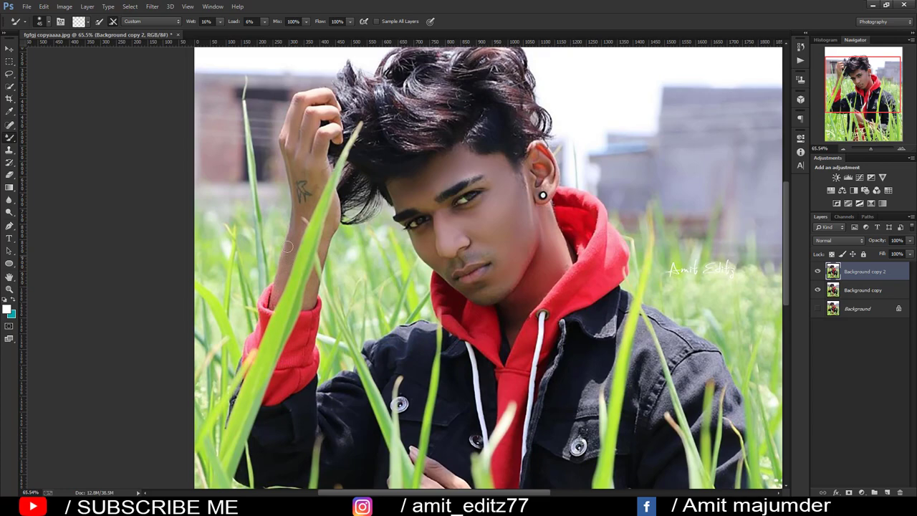
pyautogui.scroll(-6, 329, 233)
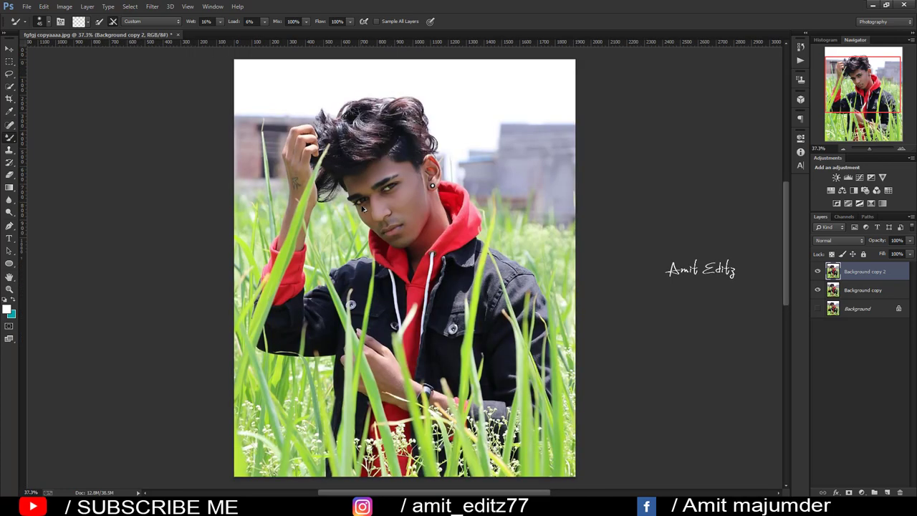
pyautogui.scroll(-3, 370, 227)
pyautogui.scroll(4, 404, 354)
pyautogui.scroll(2, 397, 301)
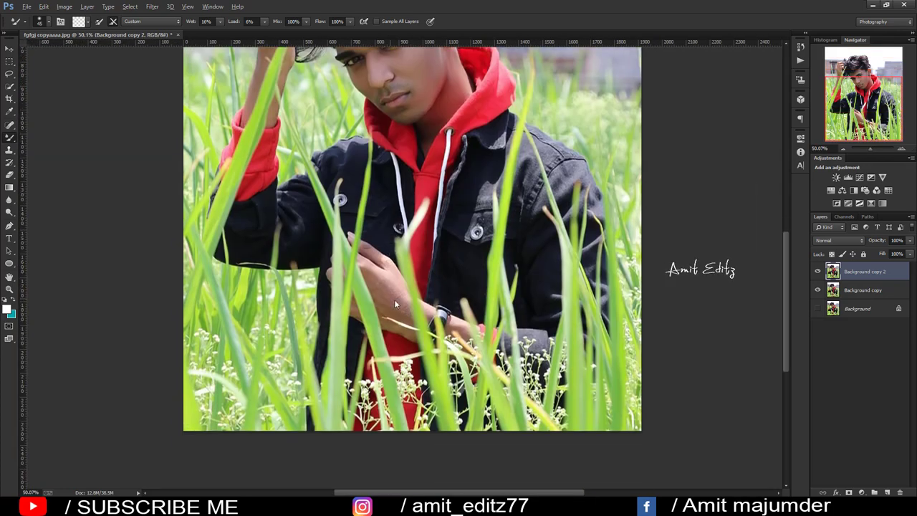
pyautogui.scroll(2, 397, 301)
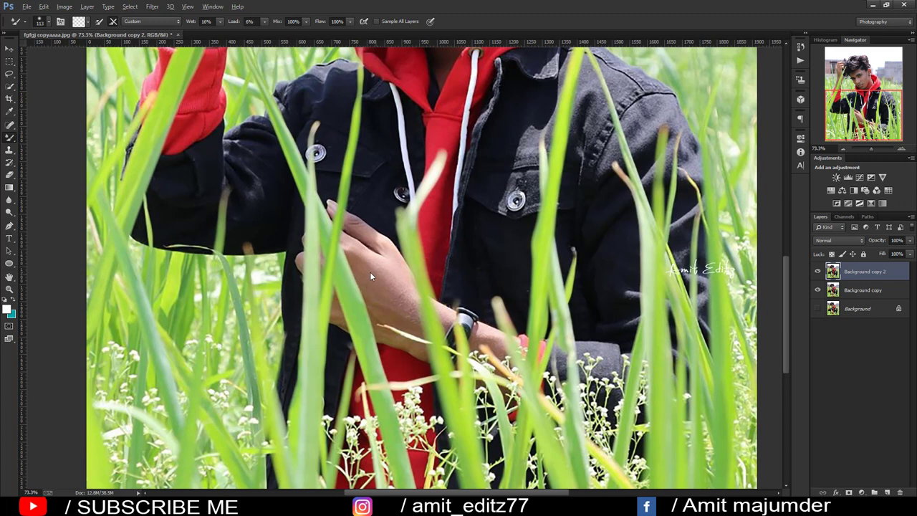
# - Shrink the brush to smooth the hand, then fit the photo on screen
pyautogui.press('[')
pyautogui.press('[')
pyautogui.press('[')
pyautogui.moveTo(388, 256); pyautogui.dragTo(364, 230)
pyautogui.hotkey('ctrl', '0')
pyautogui.scroll(-2, 483, 338)
pyautogui.scroll(2, 483, 338)
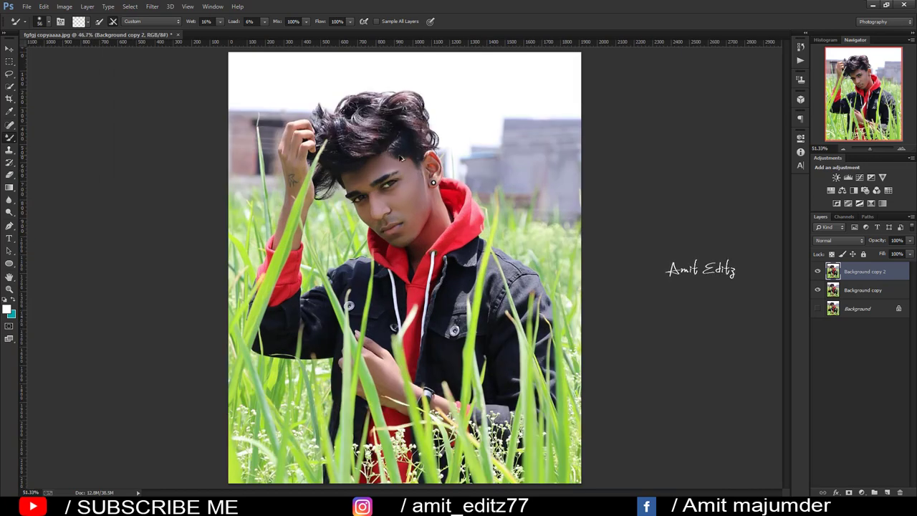
pyautogui.scroll(2, 483, 338)
# - Toggle Background copy 2's visibility to compare the retouch before and after
pyautogui.click(818, 272)
pyautogui.click(817, 271)
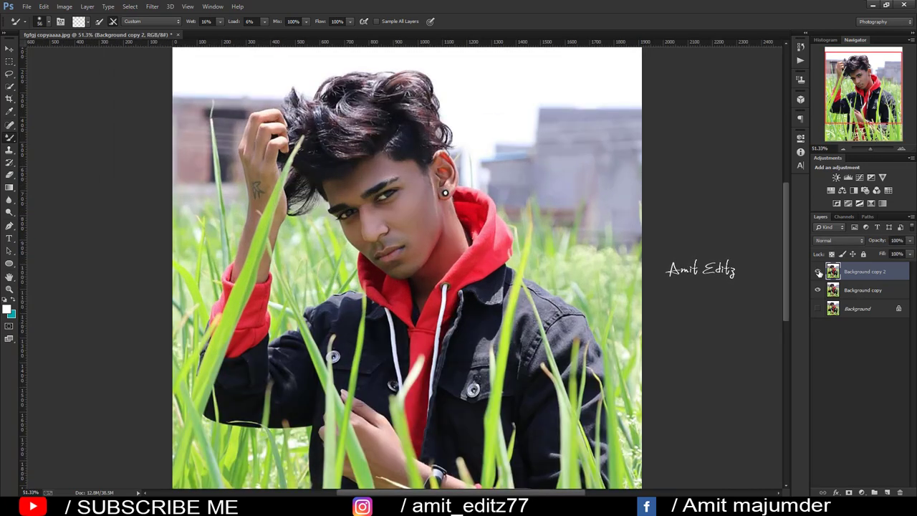
pyautogui.click(817, 272)
pyautogui.click(817, 272)
pyautogui.hotkey('ctrl', '0')
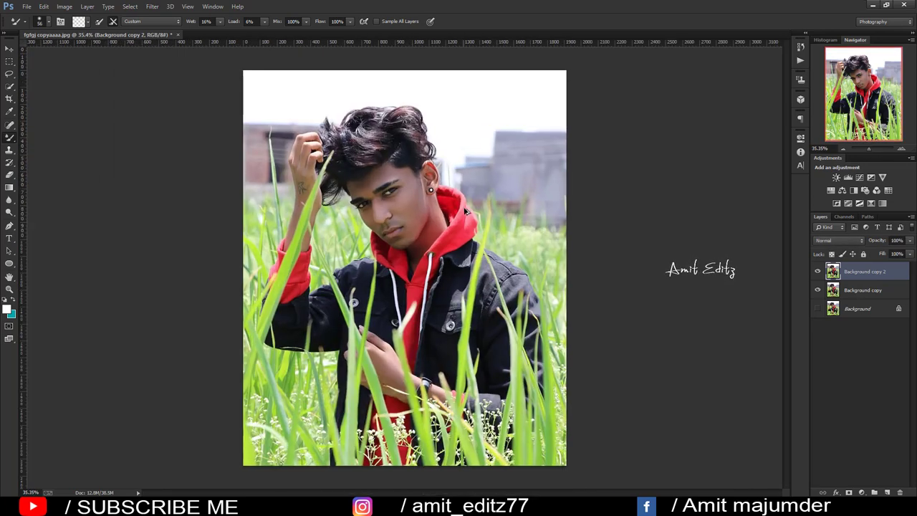
# - Merge Background copy and Background copy 2, then duplicate the result as Background copy 3
pyautogui.keyDown('ctrl'); pyautogui.click(847, 298); pyautogui.keyUp('ctrl')
pyautogui.rightClick(846, 298)
pyautogui.click(742, 347)
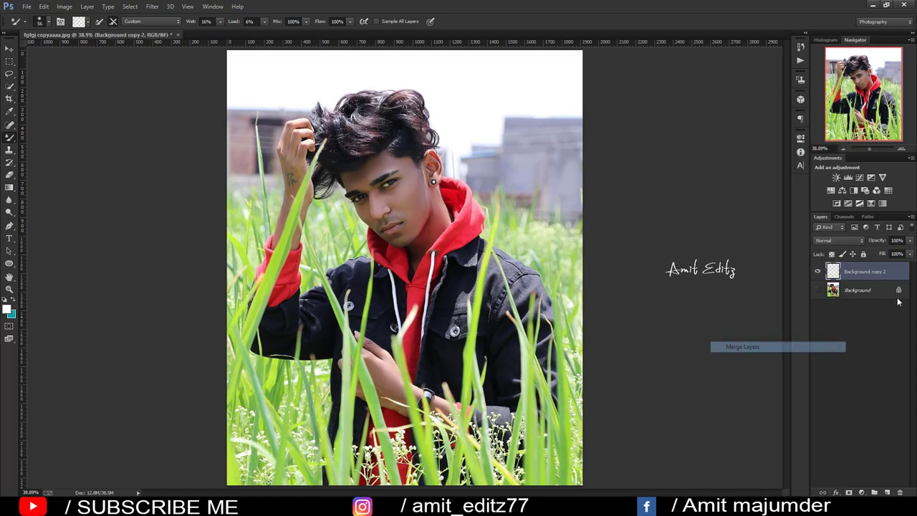
pyautogui.moveTo(867, 272); pyautogui.dragTo(887, 492)
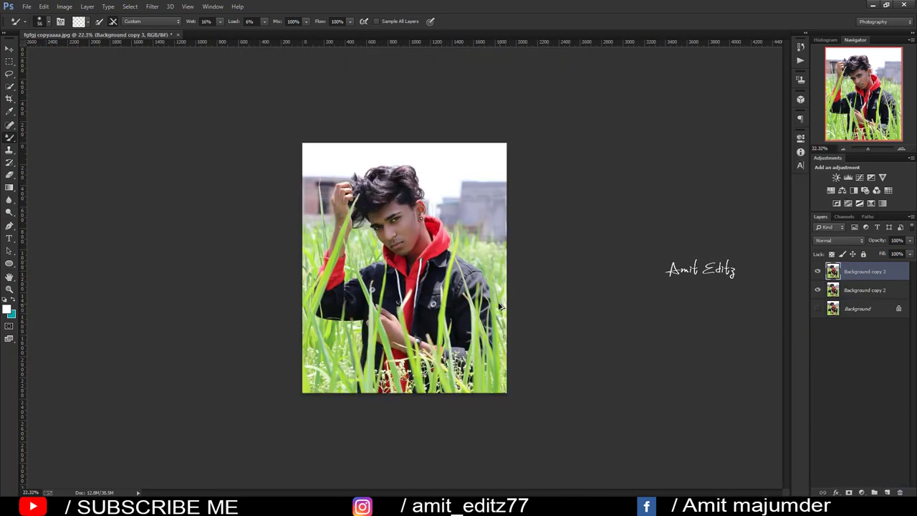
pyautogui.scroll(-2, 717, 430)
pyautogui.click(8, 48)
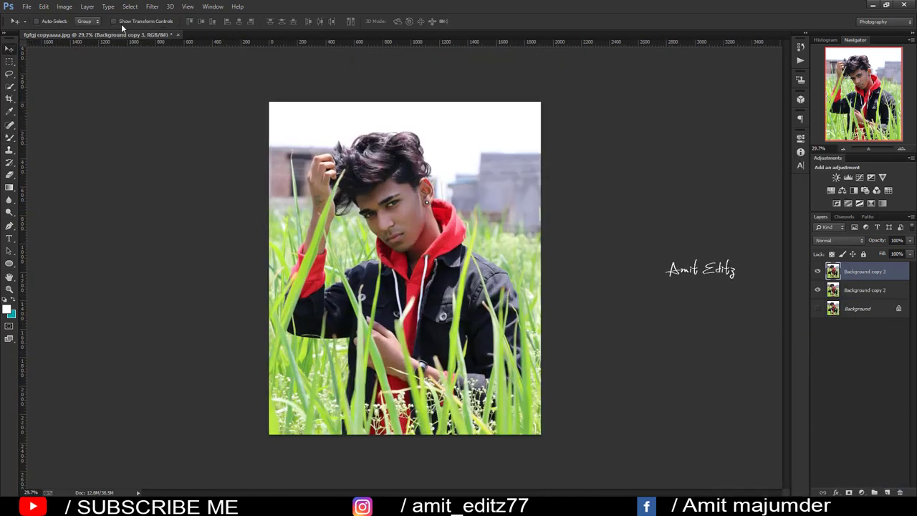
pyautogui.click(150, 6)
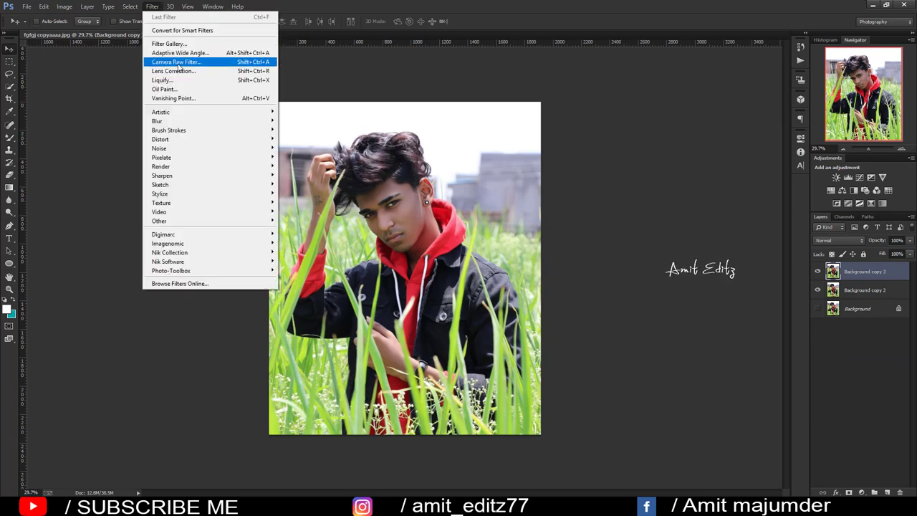
# - Apply a Camera Raw Filter adding contrast, blacks +29 and Greens hue -100 for yellow grass
pyautogui.click(177, 62)
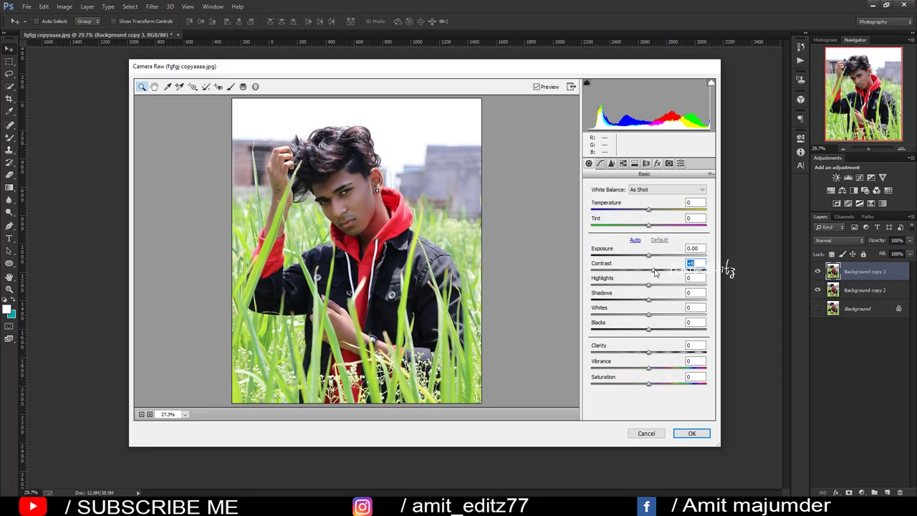
pyautogui.moveTo(649, 270); pyautogui.dragTo(671, 300)
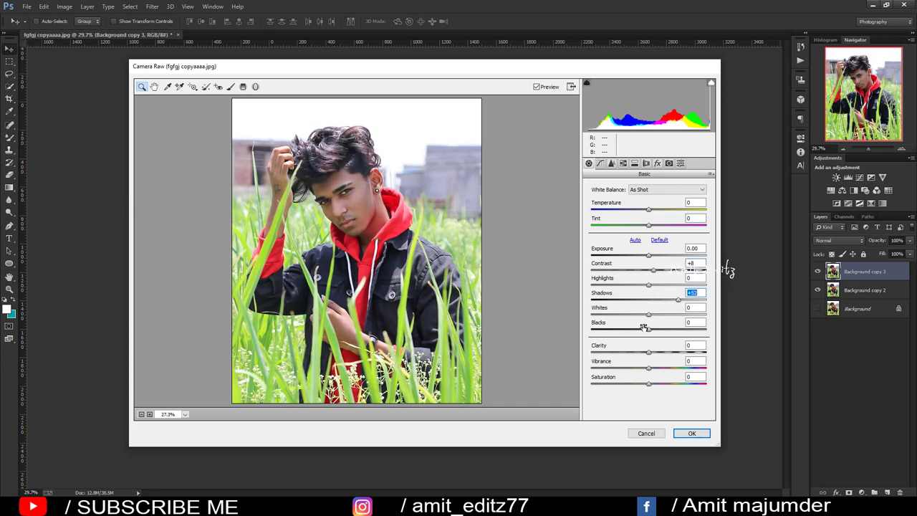
pyautogui.moveTo(644, 327)
pyautogui.mouseDown()
pyautogui.moveTo(658, 329)
pyautogui.moveTo(654, 370)
pyautogui.mouseUp()
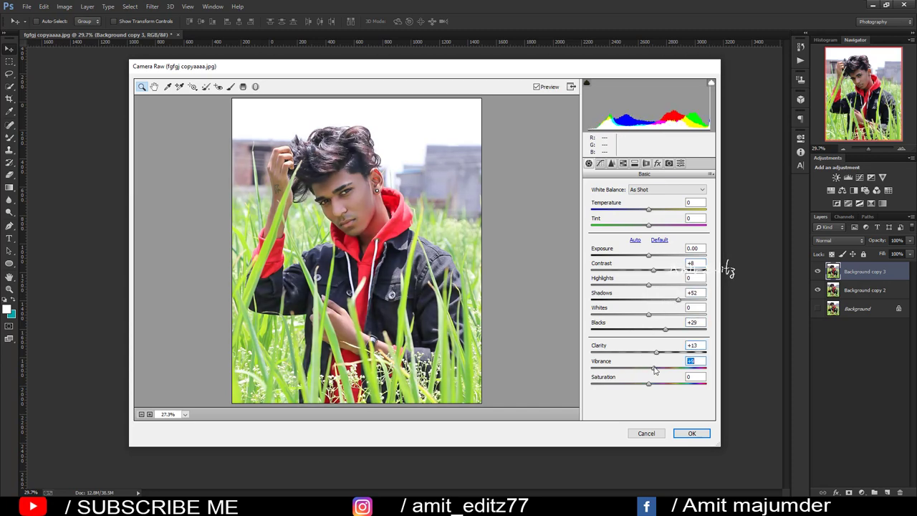
pyautogui.click(622, 162)
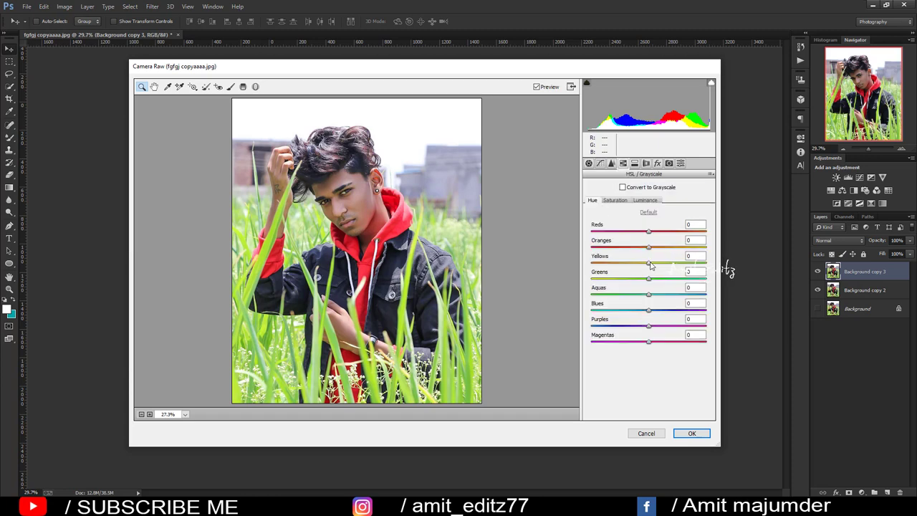
pyautogui.moveTo(602, 277); pyautogui.dragTo(567, 276)
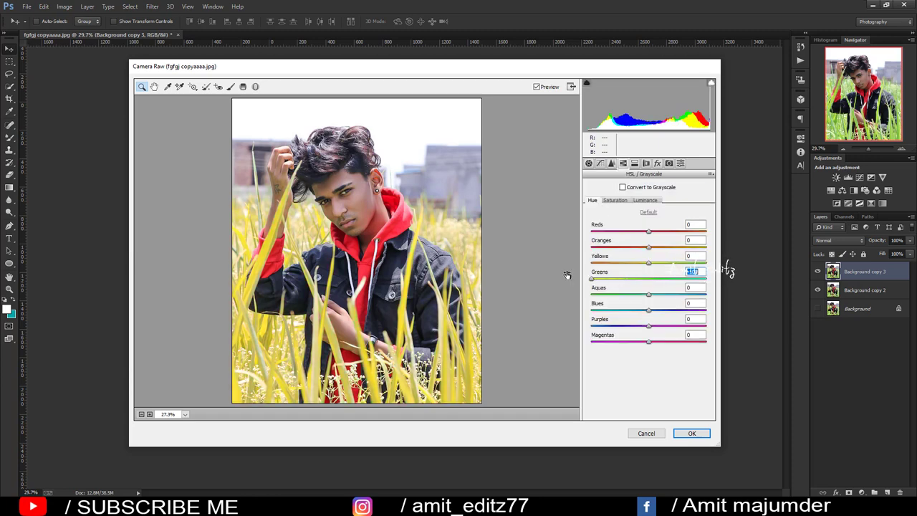
pyautogui.click(692, 432)
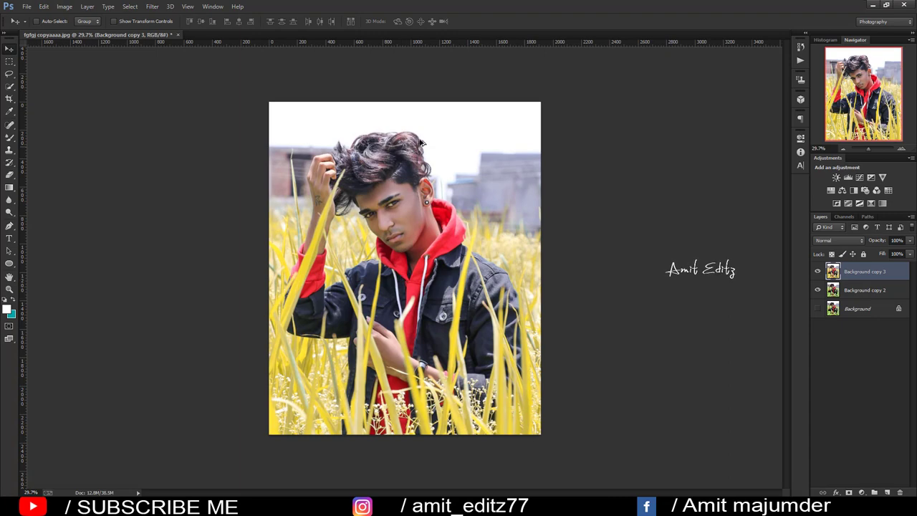
# - Merge Background copy 2 with Background copy 3 and duplicate it as Background copy 4
pyautogui.scroll(2, 421, 143)
pyautogui.scroll(1, 423, 143)
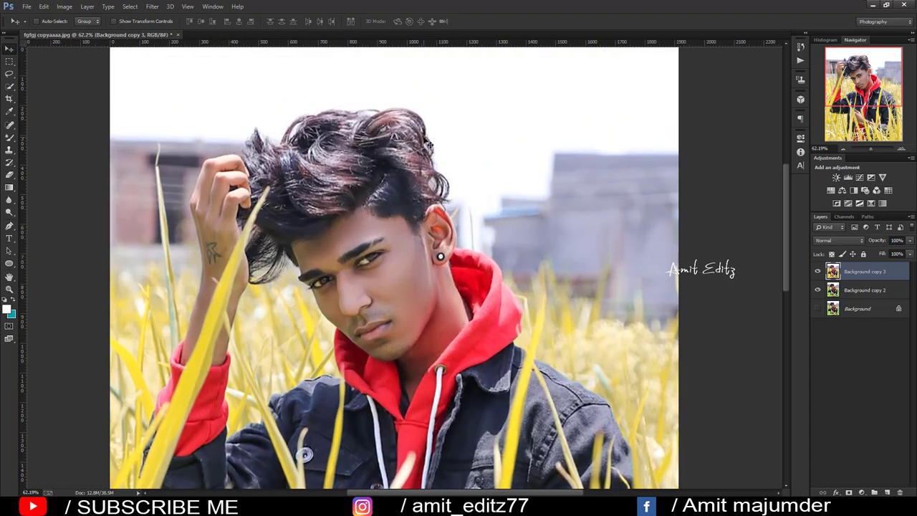
pyautogui.keyDown('shift'); pyautogui.click(864, 290); pyautogui.keyUp('shift')
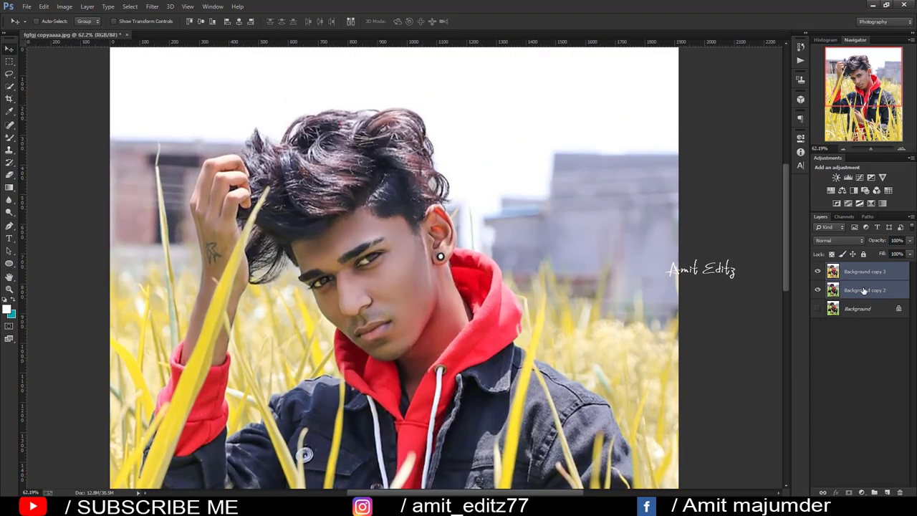
pyautogui.rightClick(864, 290)
pyautogui.click(748, 347)
pyautogui.moveTo(864, 276); pyautogui.dragTo(887, 492)
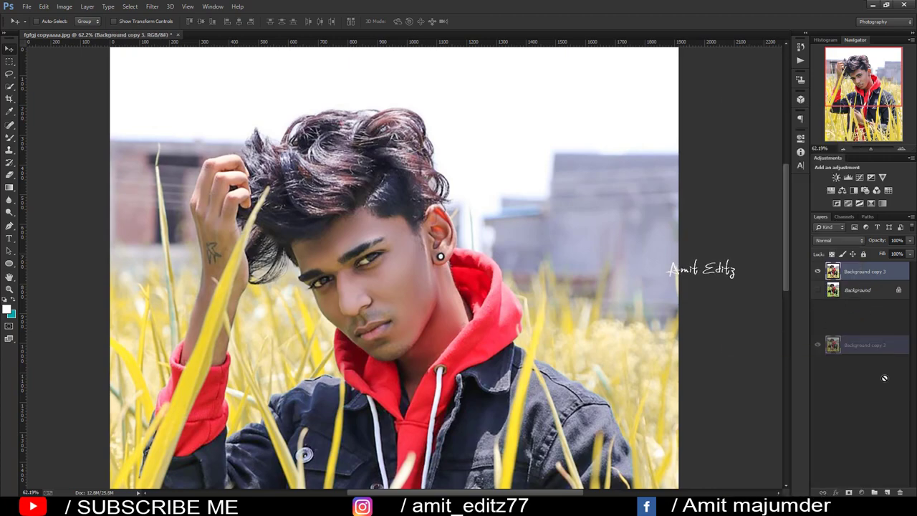
pyautogui.scroll(1, 487, 202)
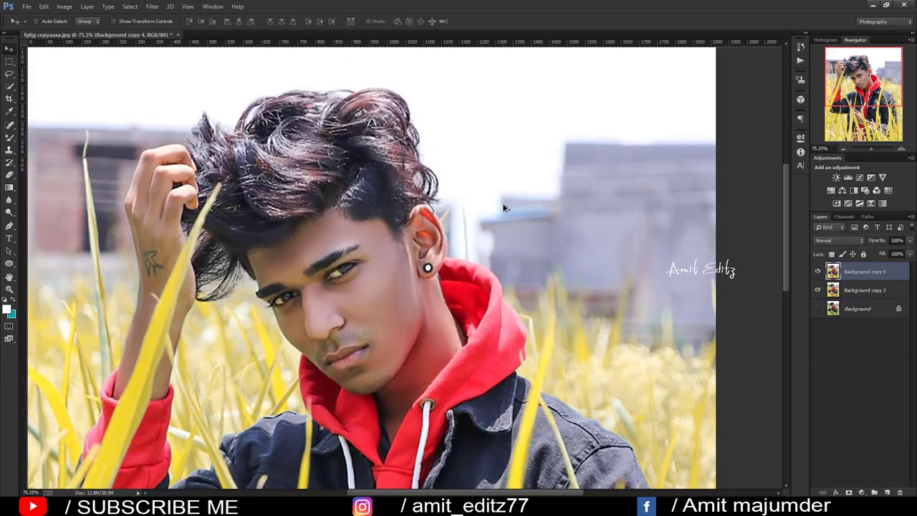
# - Try a 95 px soft Clone Stamp stroke over the stray hair, then undo it
pyautogui.press('s')
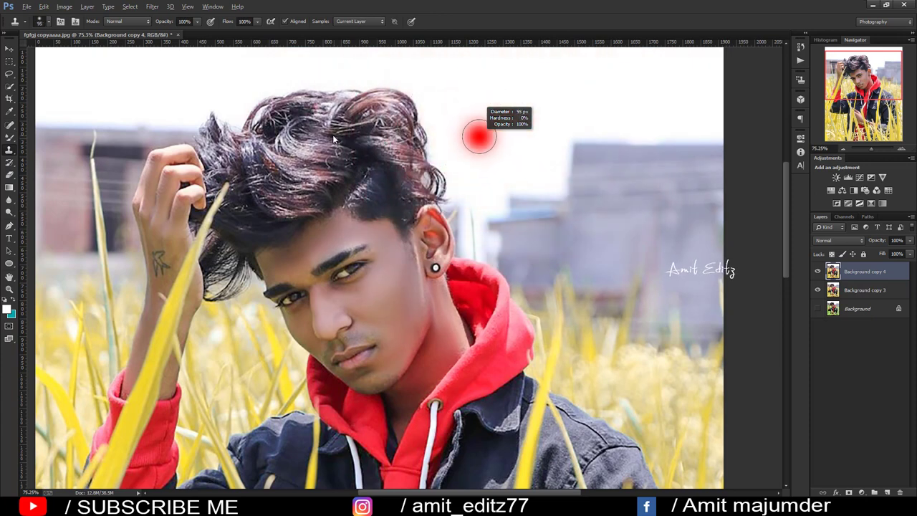
pyautogui.moveTo(343, 141); pyautogui.dragTo(333, 139)
pyautogui.moveTo(432, 141); pyautogui.dragTo(438, 158)
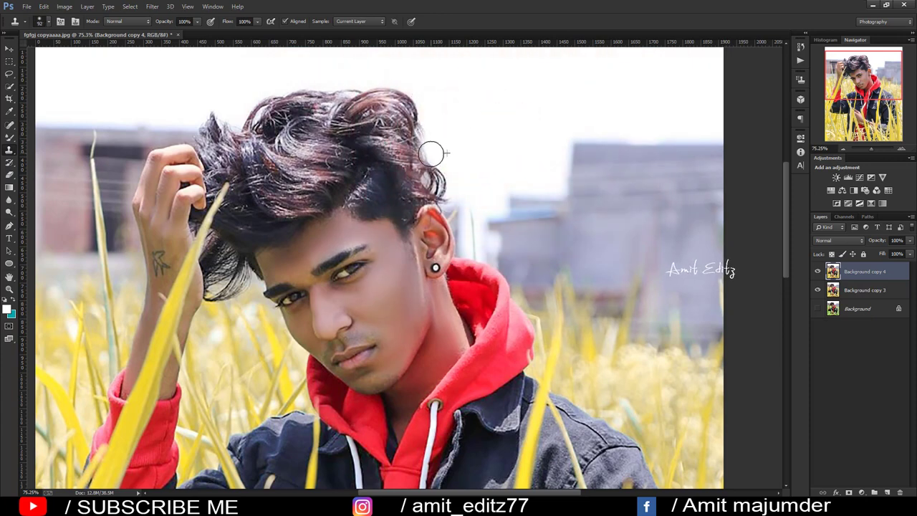
pyautogui.hotkey('ctrl', 'z')
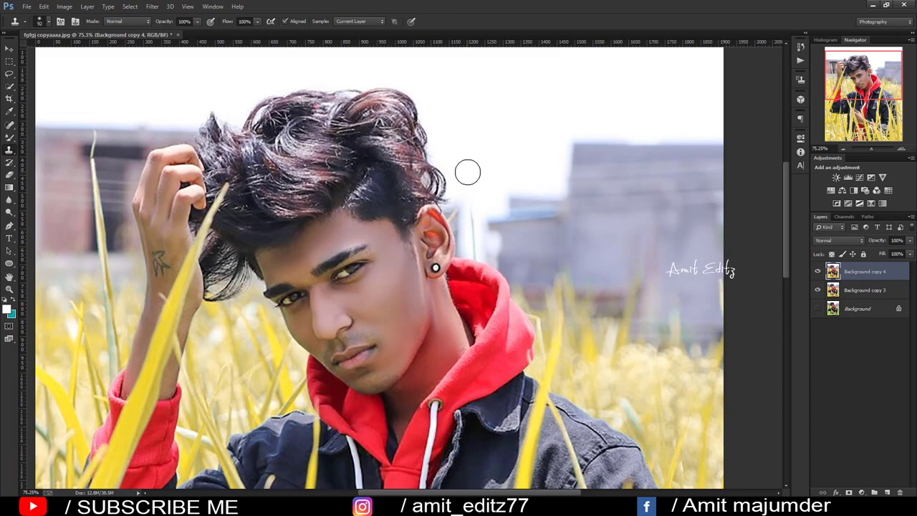
pyautogui.scroll(-2, 468, 174)
pyautogui.scroll(1, 465, 172)
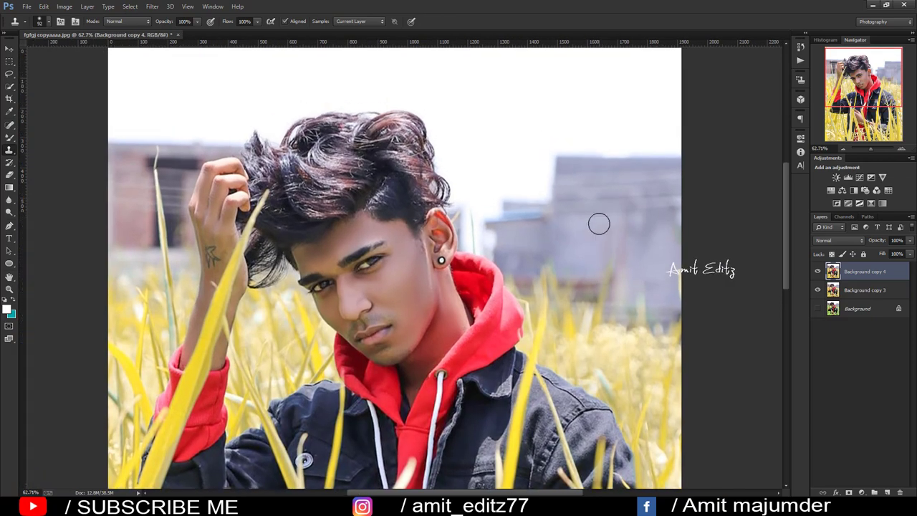
# - Open Liquify, zoom in on the head and warp the right-side hair outline
pyautogui.scroll(1, 597, 221)
pyautogui.click(152, 7)
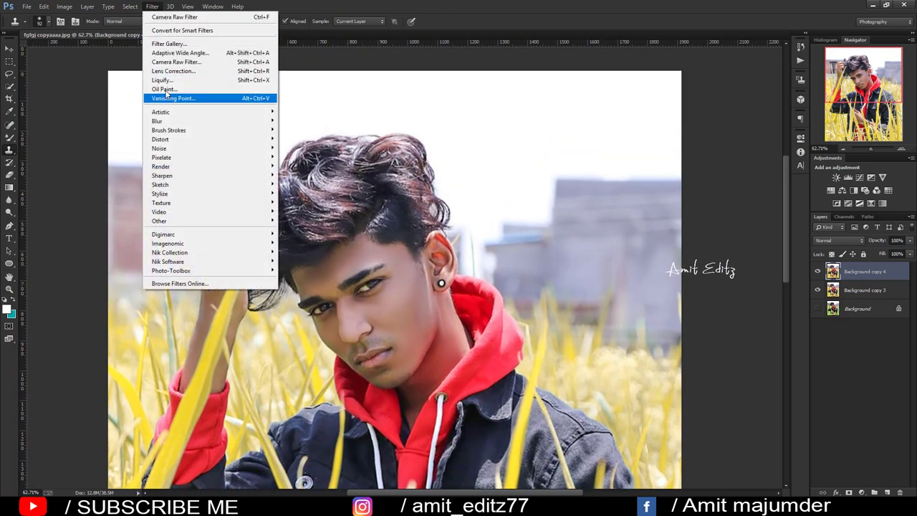
pyautogui.click(166, 82)
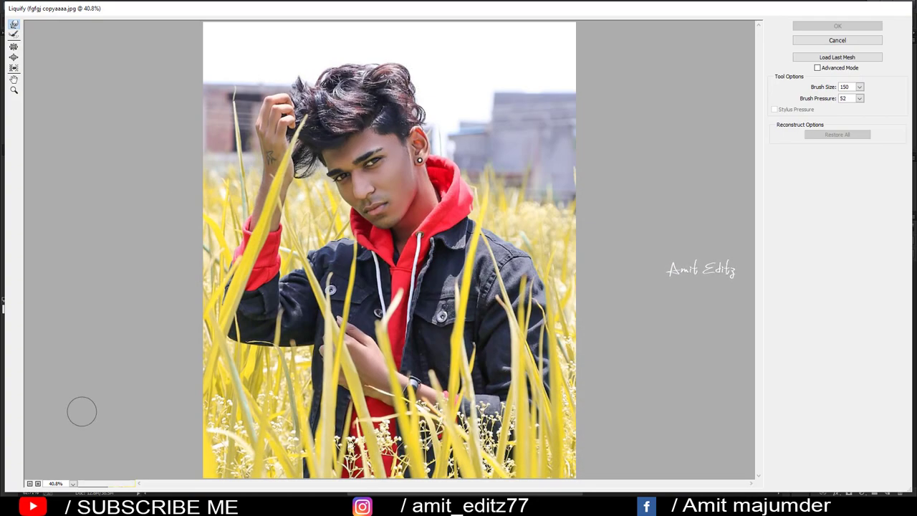
pyautogui.hotkey('ctrl', '+')
pyautogui.hotkey('ctrl', '+')
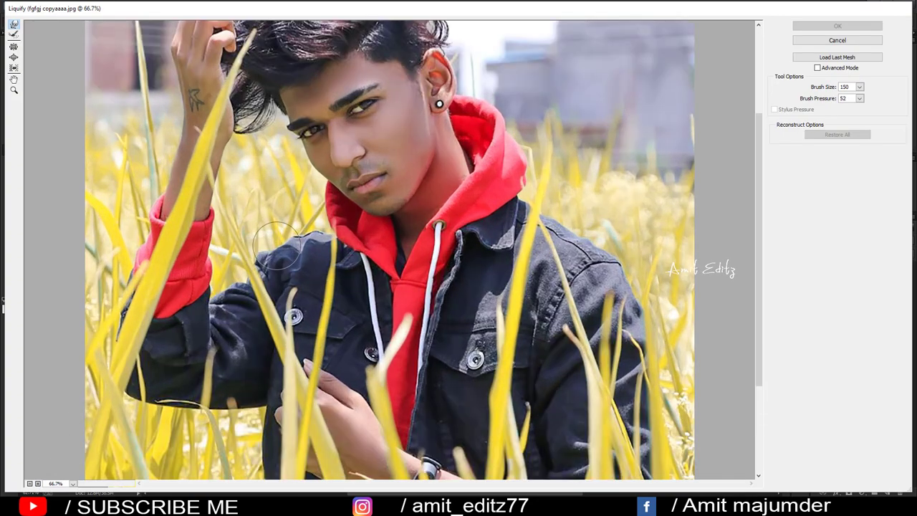
pyautogui.scroll(2, 497, 194)
pyautogui.moveTo(452, 154); pyautogui.dragTo(432, 166)
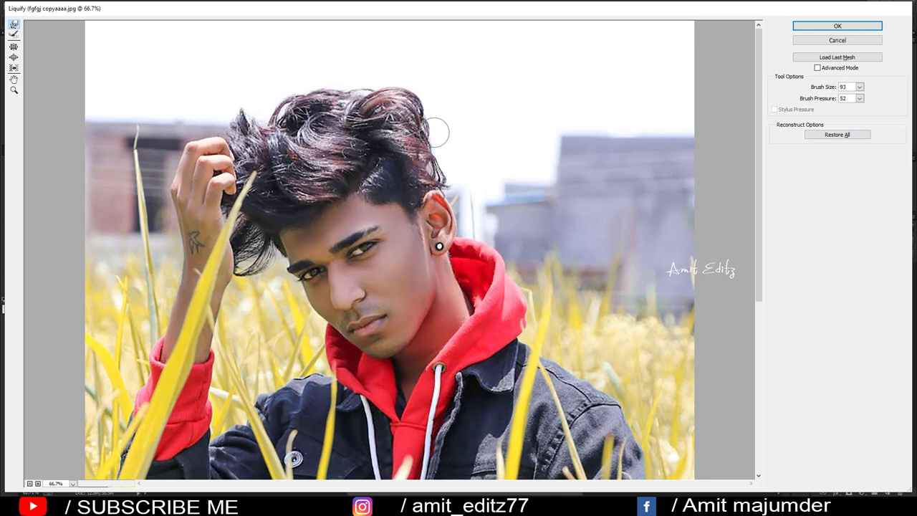
pyautogui.moveTo(445, 164)
pyautogui.mouseDown()
pyautogui.moveTo(451, 172)
pyautogui.moveTo(443, 174)
pyautogui.mouseUp()
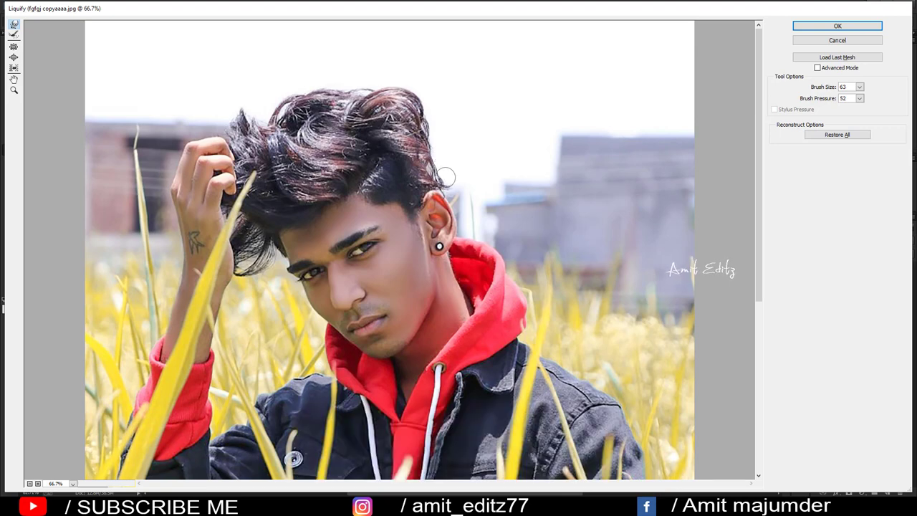
# - Enlarge the warp brush to shape the hair tips along the top, then reduce it to 66
pyautogui.moveTo(335, 109); pyautogui.dragTo(380, 121)
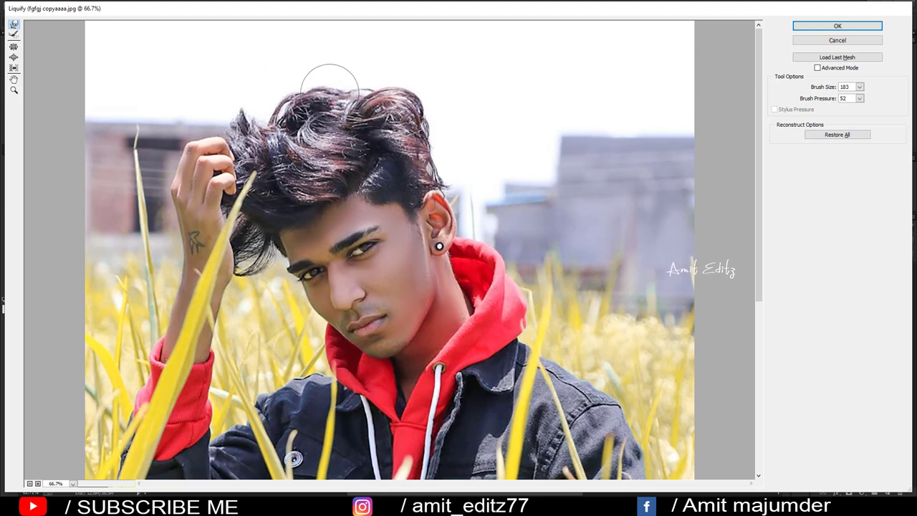
pyautogui.moveTo(235, 107)
pyautogui.mouseDown()
pyautogui.moveTo(250, 113)
pyautogui.moveTo(338, 84)
pyautogui.moveTo(399, 94)
pyautogui.moveTo(381, 95)
pyautogui.mouseUp()
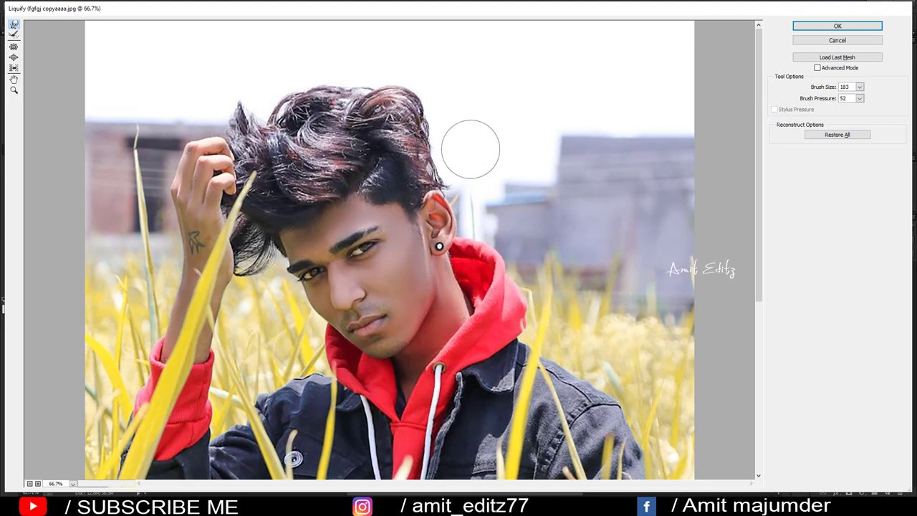
pyautogui.moveTo(470, 149); pyautogui.dragTo(451, 149)
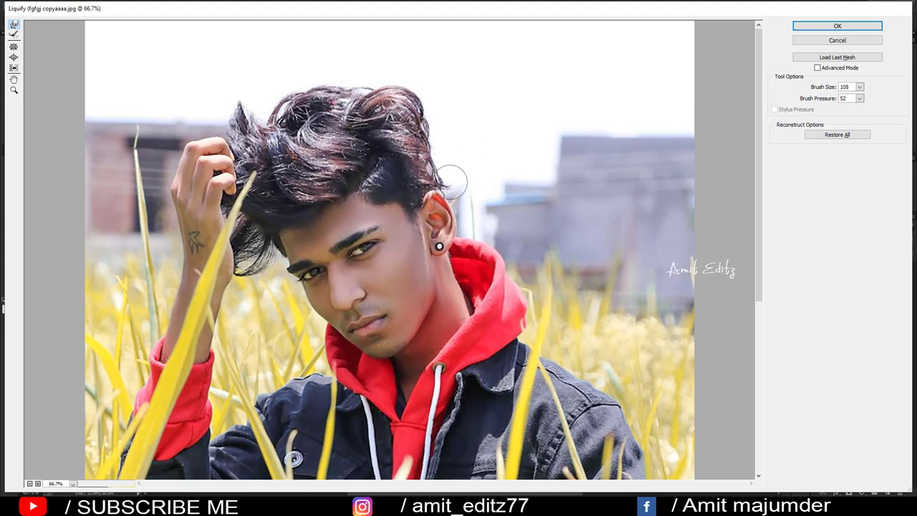
pyautogui.moveTo(451, 181); pyautogui.dragTo(439, 172)
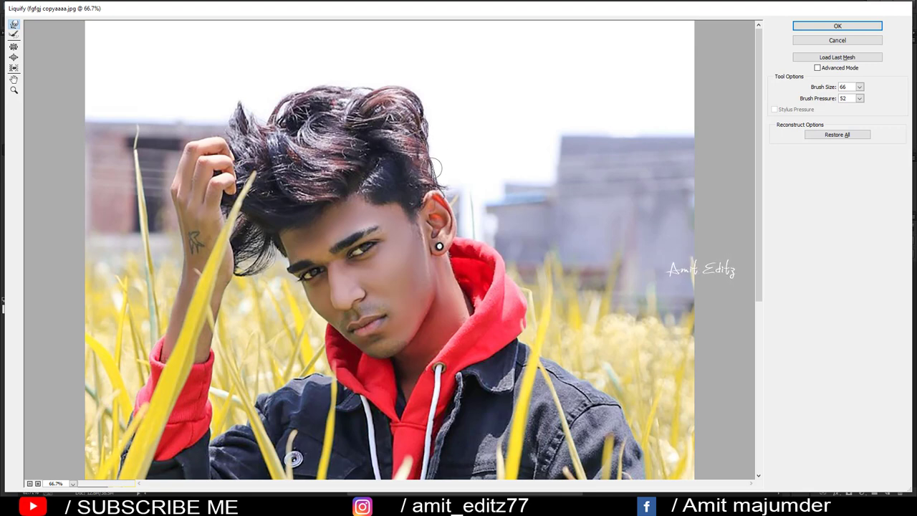
# - Apply the Liquify changes and toggle the layer to compare before and after
pyautogui.click(837, 26)
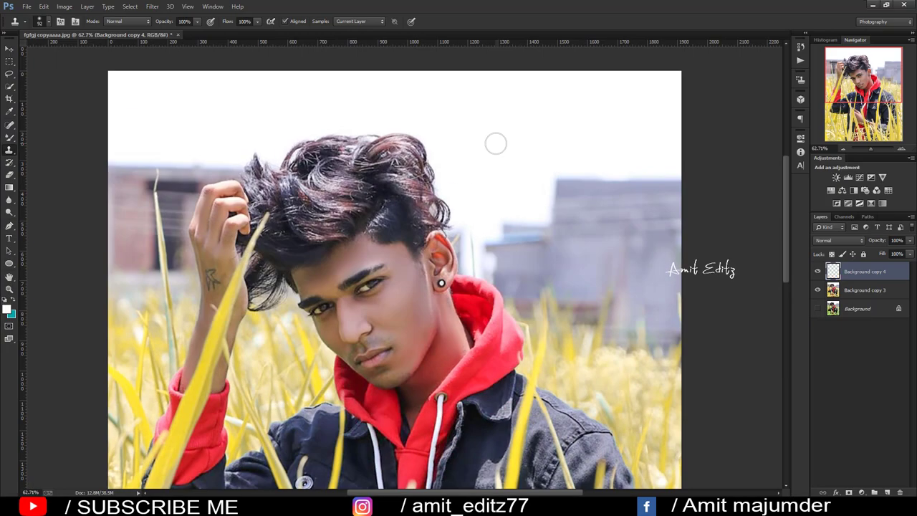
pyautogui.scroll(-3, 473, 165)
pyautogui.scroll(3, 455, 164)
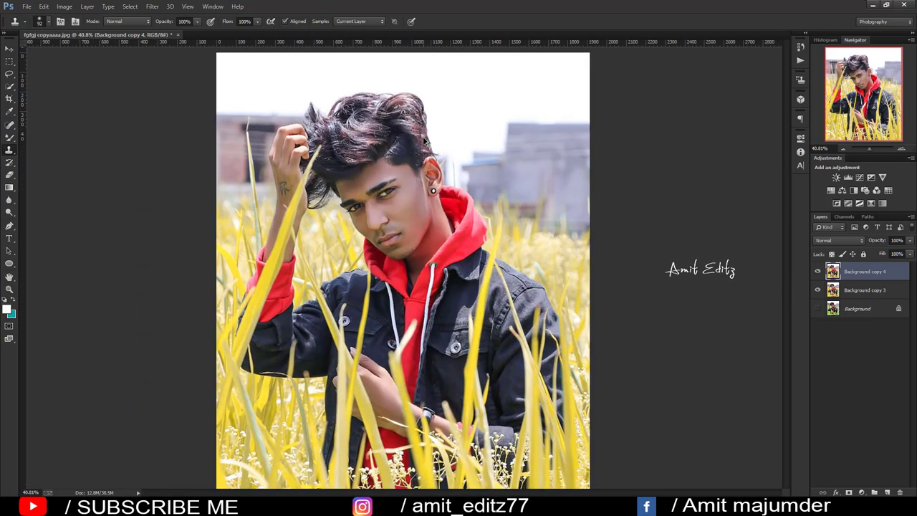
pyautogui.scroll(-1, 454, 164)
pyautogui.scroll(1, 454, 164)
pyautogui.click(817, 271)
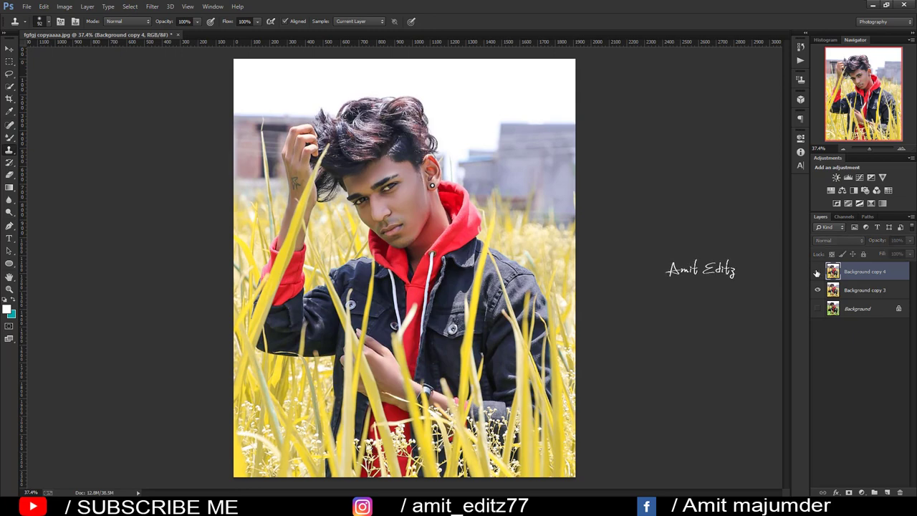
pyautogui.click(818, 271)
# - Merge Background copy 3 into Background copy 4 and duplicate it as Background copy 5
pyautogui.scroll(-2, 509, 242)
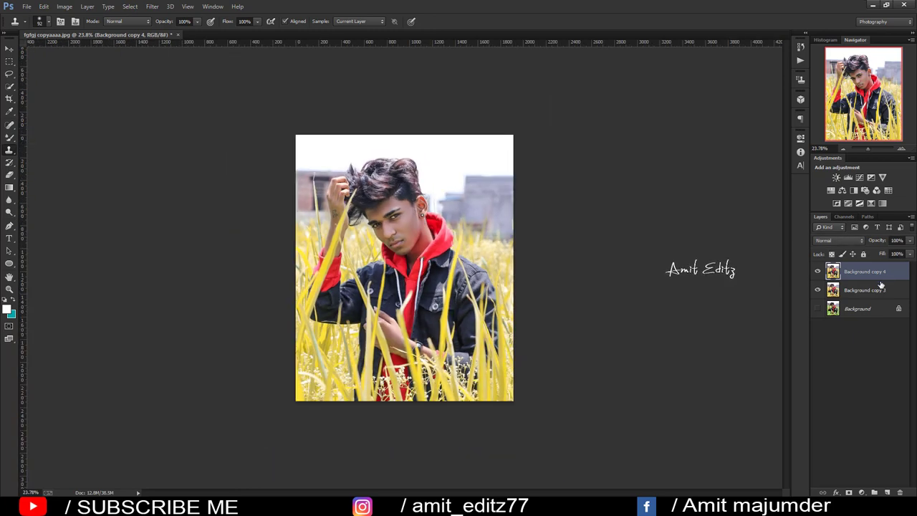
pyautogui.keyDown('shift'); pyautogui.click(870, 290); pyautogui.keyUp('shift')
pyautogui.rightClick(864, 291)
pyautogui.click(770, 348)
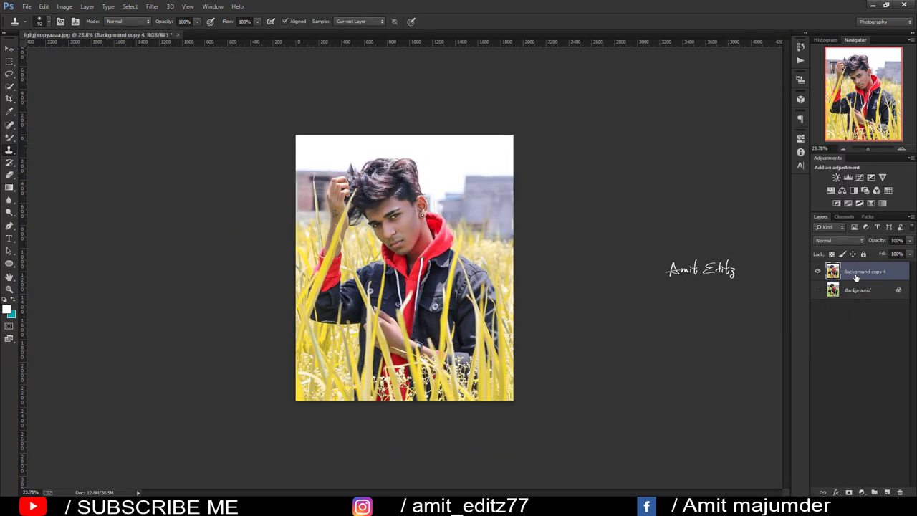
pyautogui.moveTo(856, 278); pyautogui.dragTo(887, 493)
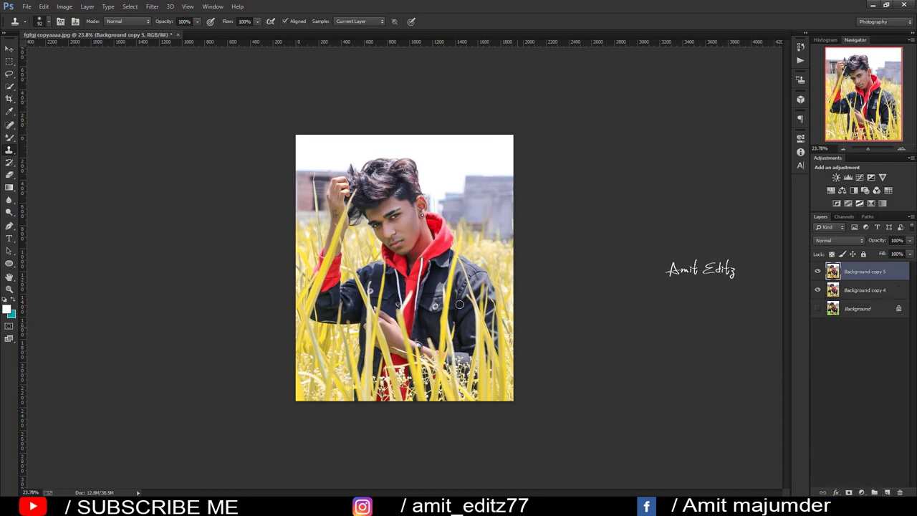
pyautogui.click(152, 6)
# - In Camera Raw, set Temperature +2, shift and desaturate Yellows, Oranges luminance +17, Yellows luminance -13
pyautogui.click(177, 63)
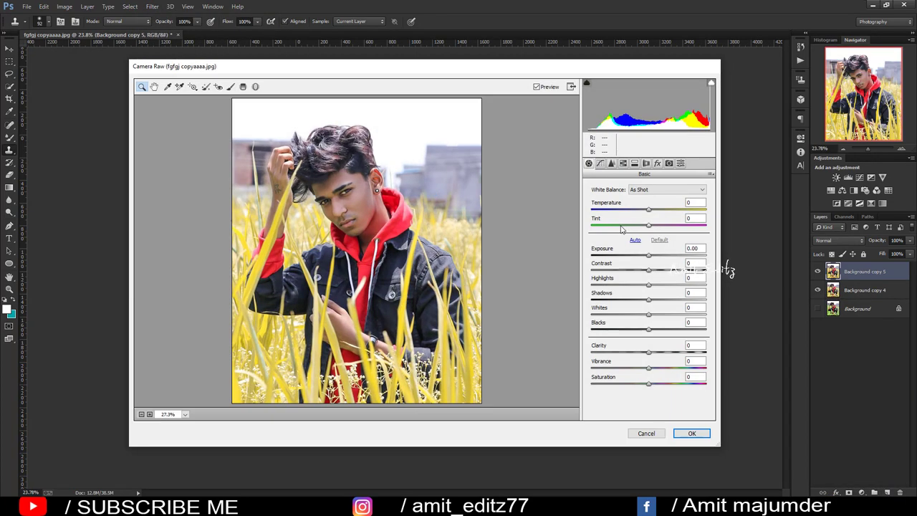
pyautogui.moveTo(648, 212)
pyautogui.mouseDown()
pyautogui.moveTo(667, 225)
pyautogui.moveTo(649, 228)
pyautogui.mouseUp()
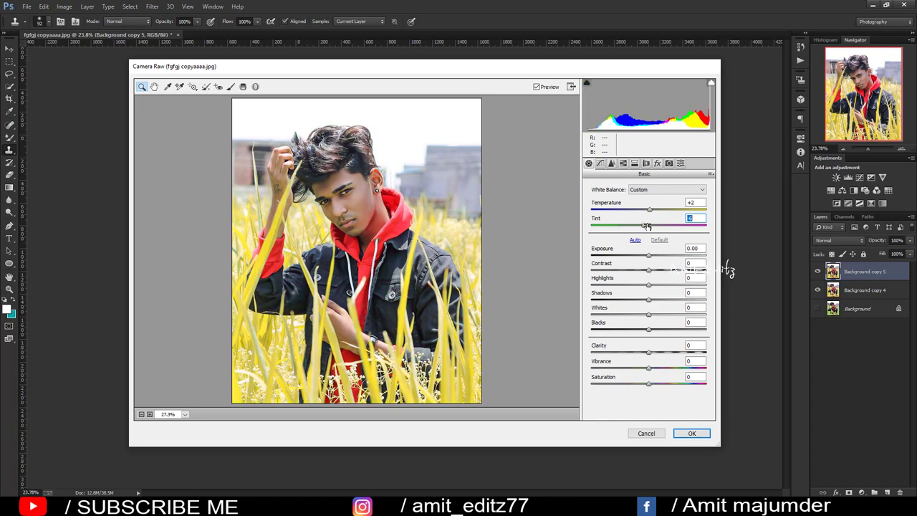
pyautogui.click(623, 164)
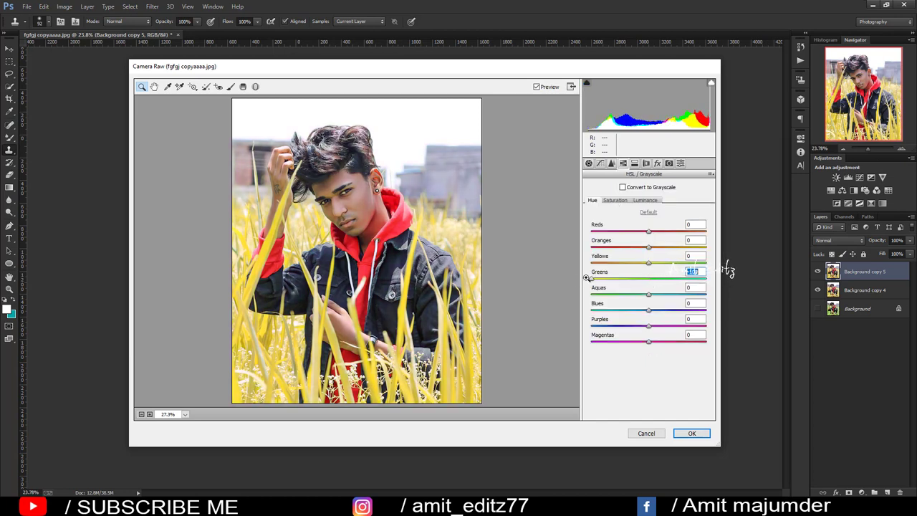
pyautogui.moveTo(648, 262)
pyautogui.mouseDown()
pyautogui.moveTo(620, 263)
pyautogui.moveTo(629, 262)
pyautogui.mouseUp()
pyautogui.click(614, 200)
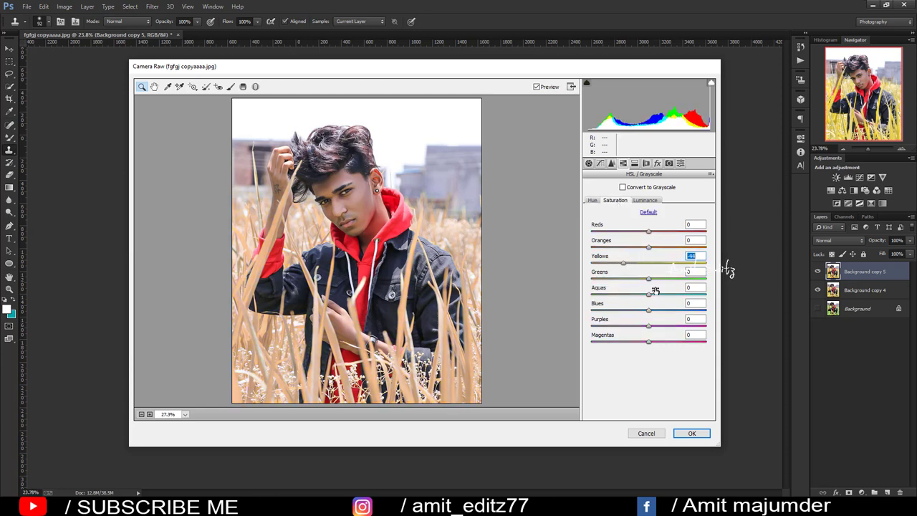
pyautogui.click(645, 200)
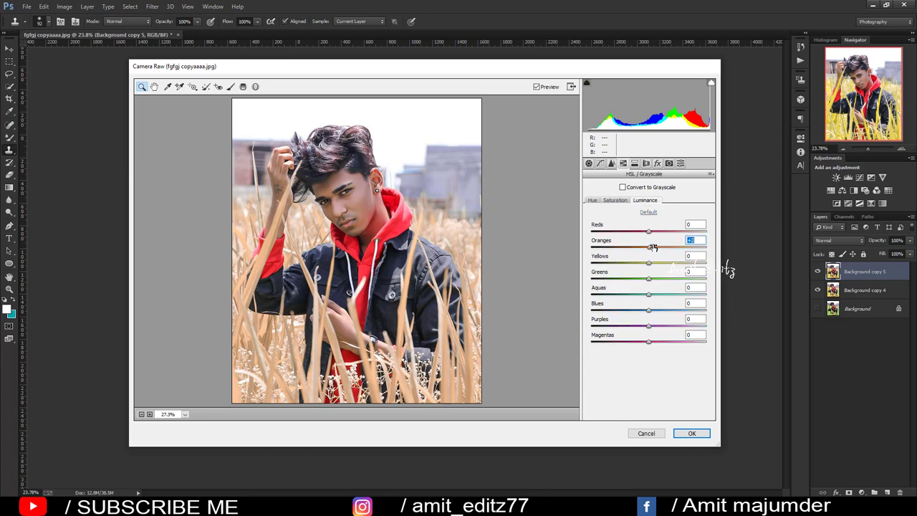
pyautogui.moveTo(653, 247); pyautogui.dragTo(658, 246)
pyautogui.moveTo(648, 262); pyautogui.dragTo(643, 263)
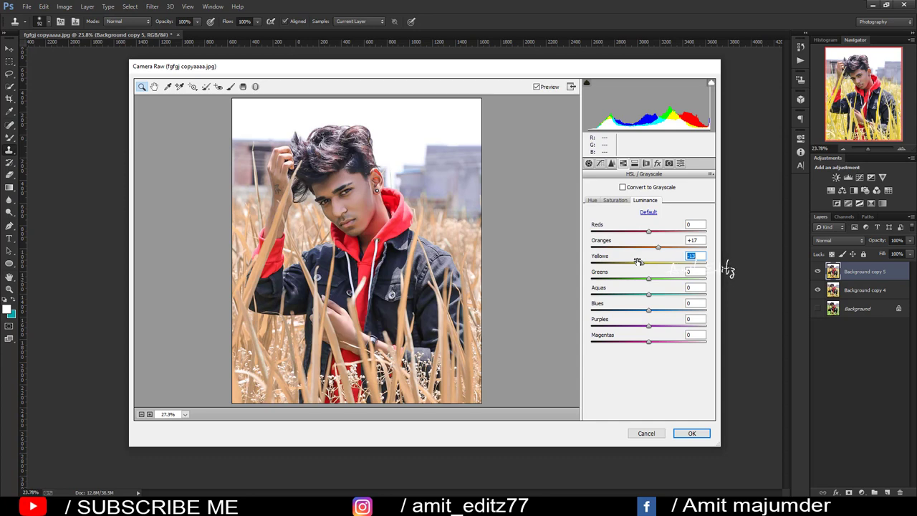
# - Split-tone the highlights at hue 230, saturation 10, and fine-tune the shadows hue
pyautogui.click(635, 164)
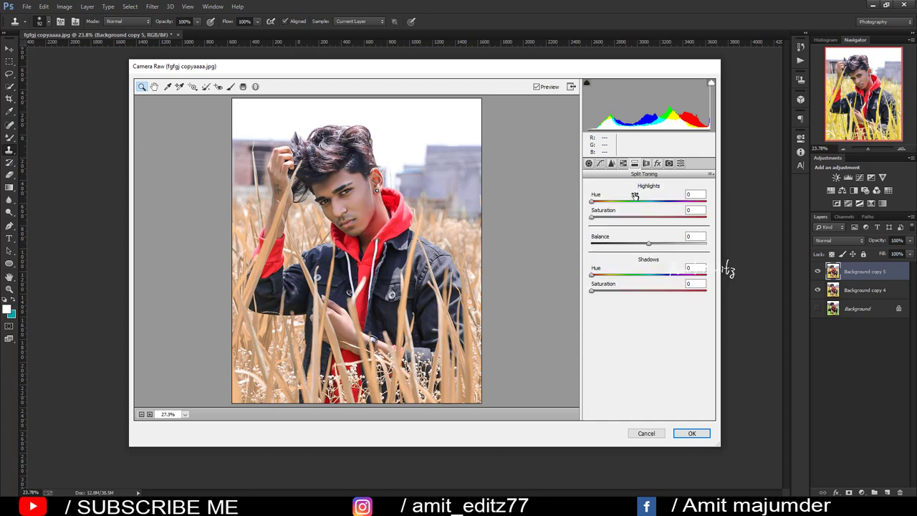
pyautogui.moveTo(601, 204)
pyautogui.mouseDown()
pyautogui.moveTo(640, 206)
pyautogui.moveTo(606, 205)
pyautogui.moveTo(602, 219)
pyautogui.moveTo(667, 209)
pyautogui.mouseUp()
pyautogui.moveTo(595, 276)
pyautogui.mouseDown()
pyautogui.moveTo(609, 277)
pyautogui.moveTo(596, 287)
pyautogui.moveTo(559, 285)
pyautogui.mouseUp()
pyautogui.moveTo(624, 277); pyautogui.dragTo(652, 276)
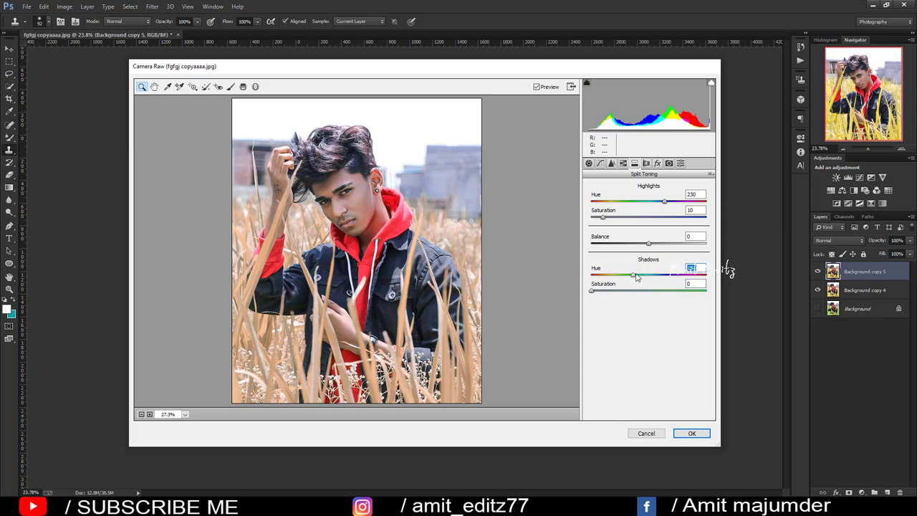
# - Set calibration Blue Primary hue -20, saturation +6, and Green Primary saturation -25
pyautogui.click(669, 163)
pyautogui.moveTo(646, 341)
pyautogui.mouseDown()
pyautogui.moveTo(636, 341)
pyautogui.moveTo(652, 357)
pyautogui.mouseUp()
pyautogui.moveTo(650, 299)
pyautogui.mouseDown()
pyautogui.moveTo(663, 301)
pyautogui.moveTo(634, 302)
pyautogui.moveTo(666, 301)
pyautogui.moveTo(634, 313)
pyautogui.mouseUp()
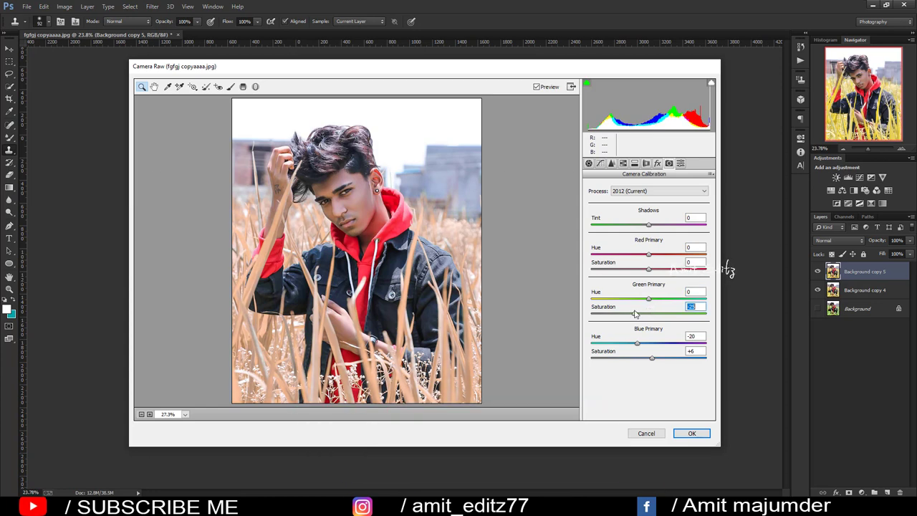
# - Lift the Shadows slider in Camera Raw's Basic settings
pyautogui.click(611, 164)
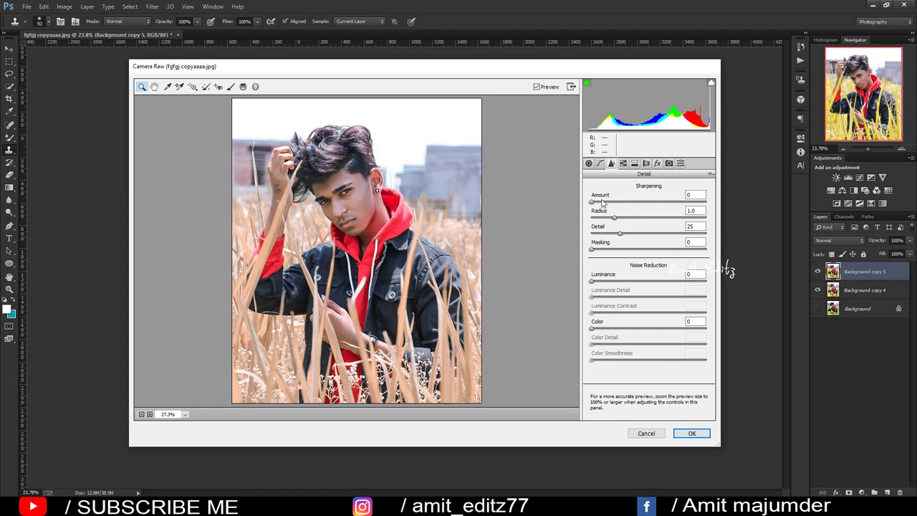
pyautogui.click(589, 164)
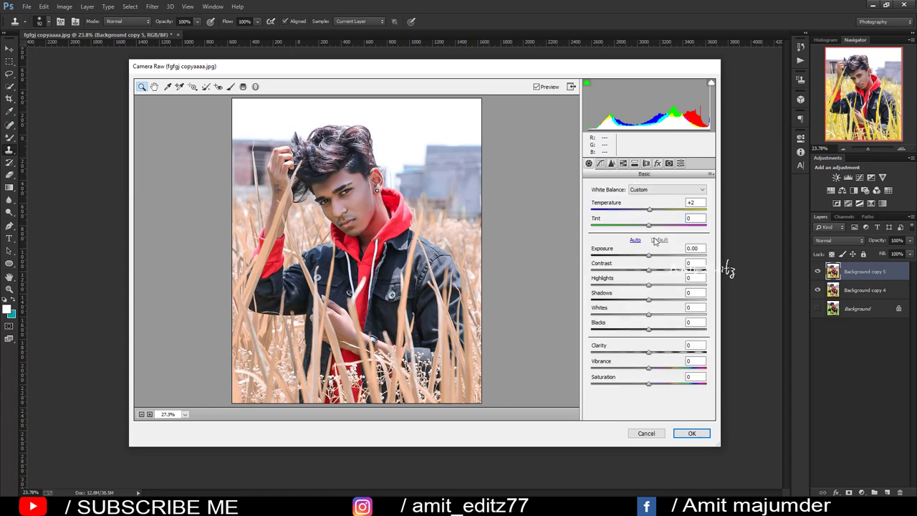
pyautogui.moveTo(652, 296); pyautogui.dragTo(659, 295)
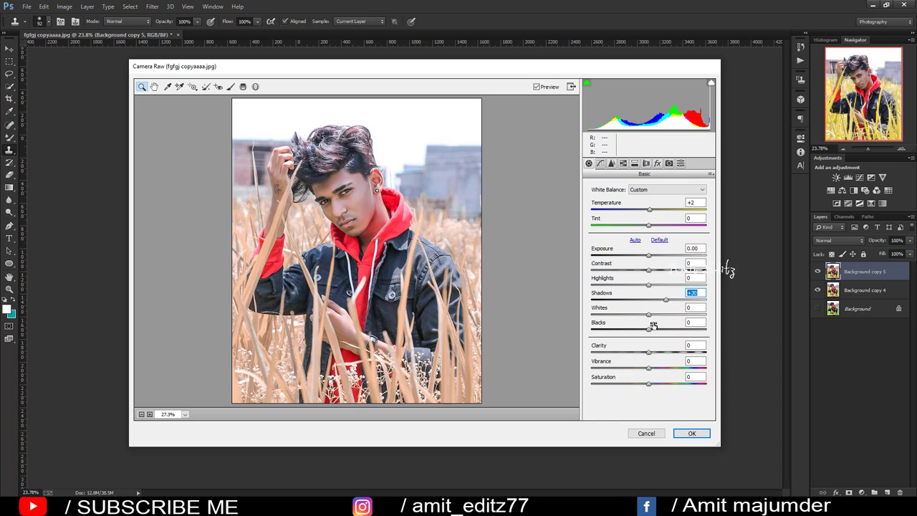
# - Set the Yellows hue to -62 and apply the Camera Raw edits to Background copy 5
pyautogui.click(613, 166)
pyautogui.click(593, 202)
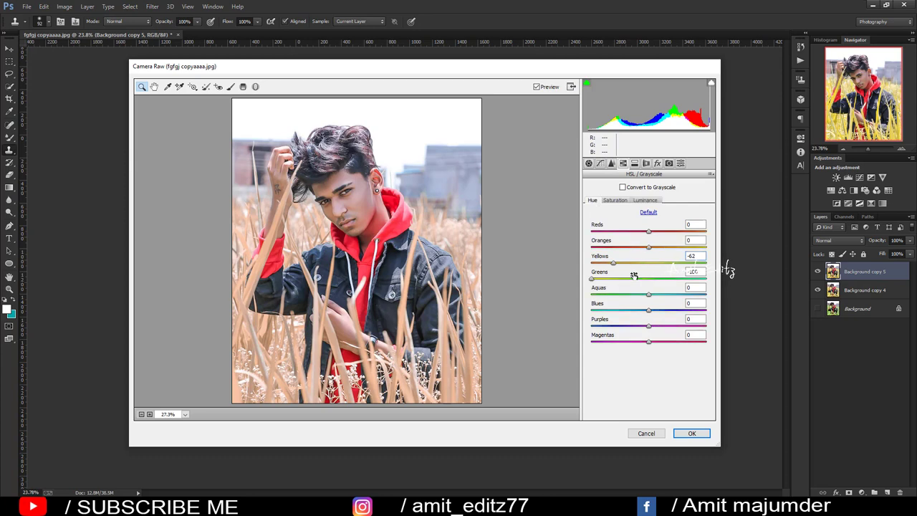
pyautogui.moveTo(614, 266); pyautogui.dragTo(603, 265)
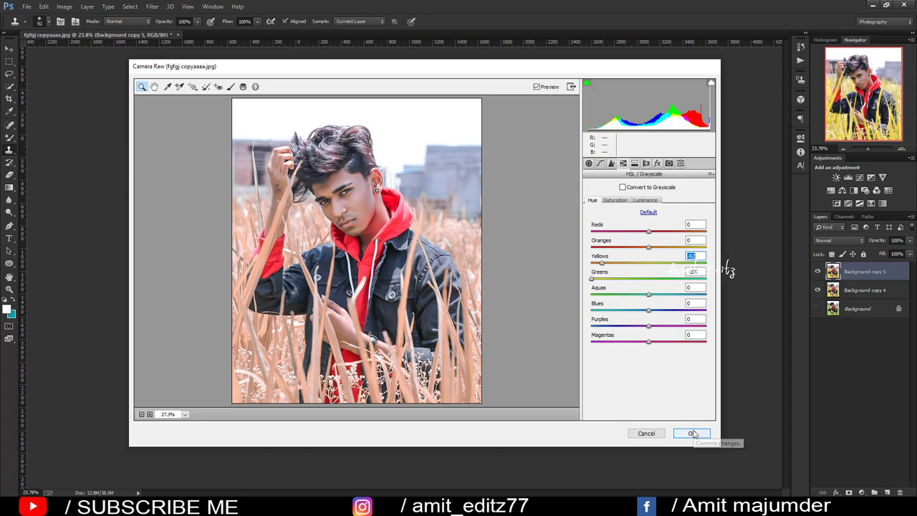
pyautogui.click(669, 163)
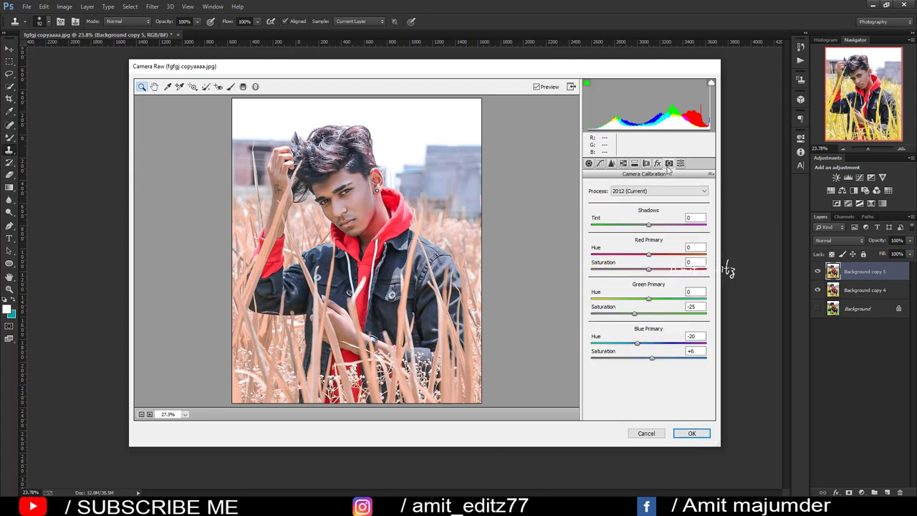
pyautogui.click(657, 164)
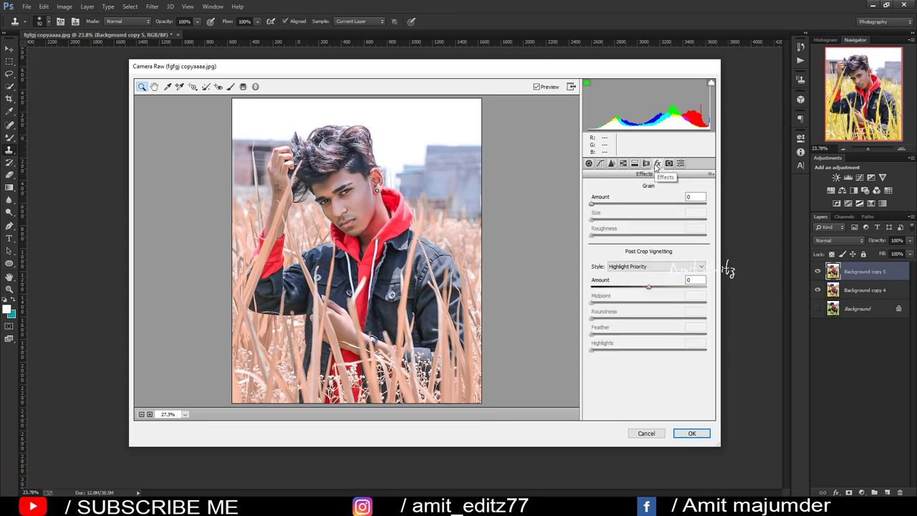
pyautogui.click(693, 433)
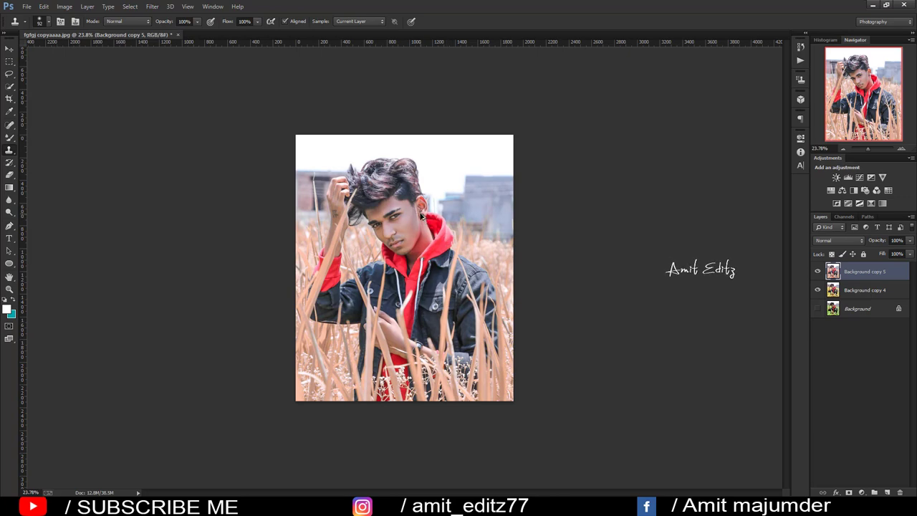
# - Merge Background copy 4 into Background copy 5 and duplicate it as Background copy 6
pyautogui.scroll(1, 424, 215)
pyautogui.scroll(2, 424, 214)
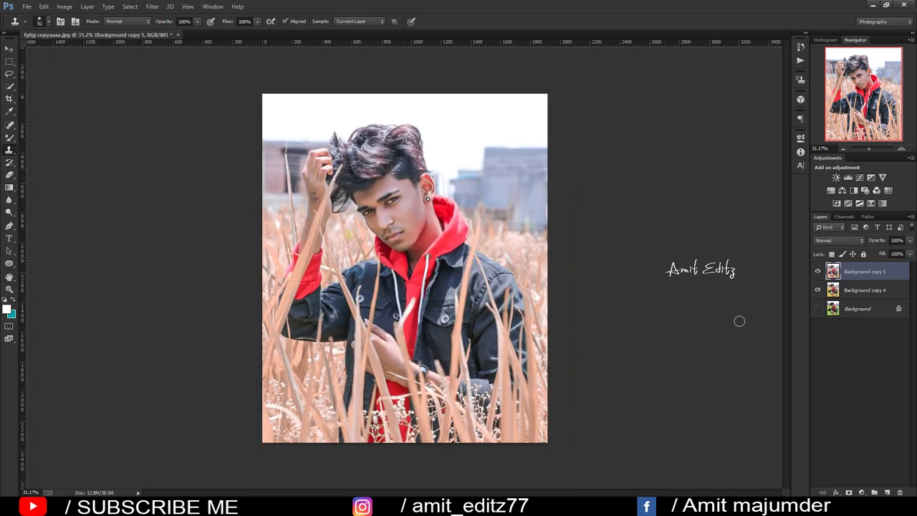
pyautogui.rightClick(872, 291)
pyautogui.click(770, 351)
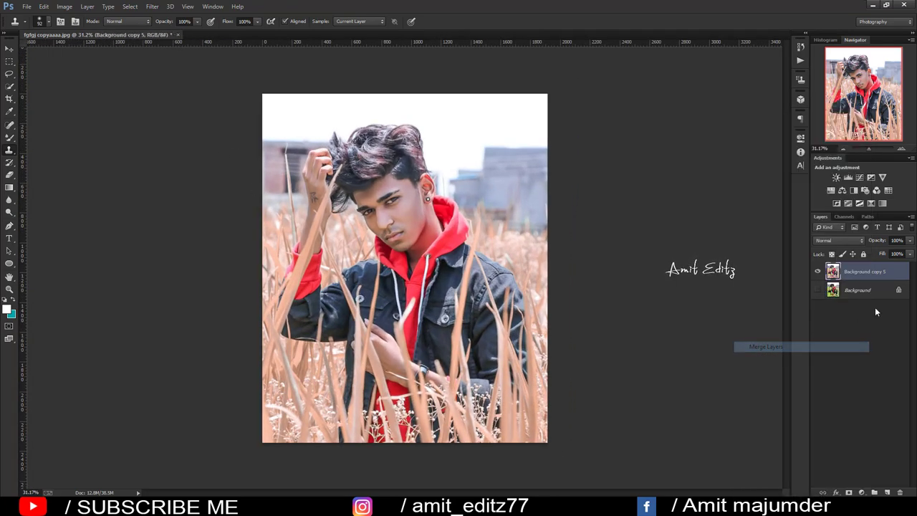
pyautogui.moveTo(872, 306); pyautogui.dragTo(887, 492)
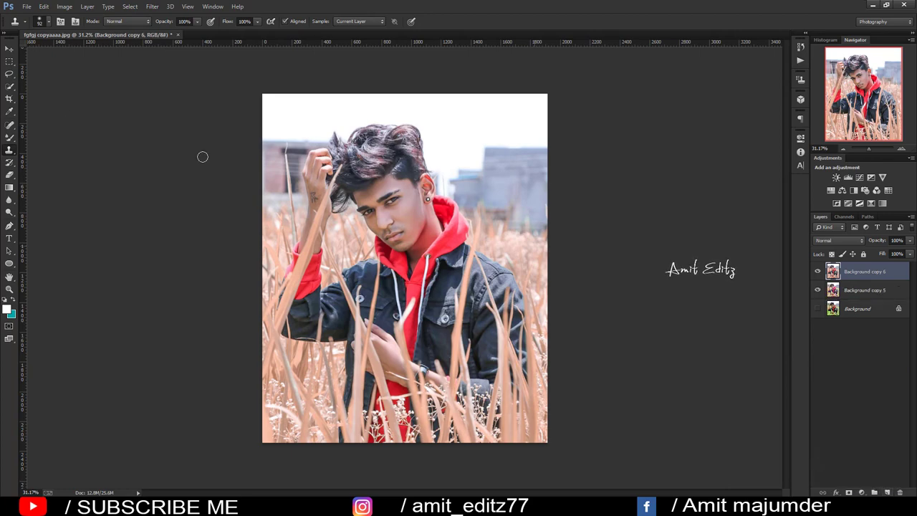
pyautogui.click(9, 48)
pyautogui.click(27, 7)
# - Open the particles image, copy it into the portrait as Layer 1, and close it
pyautogui.click(36, 22)
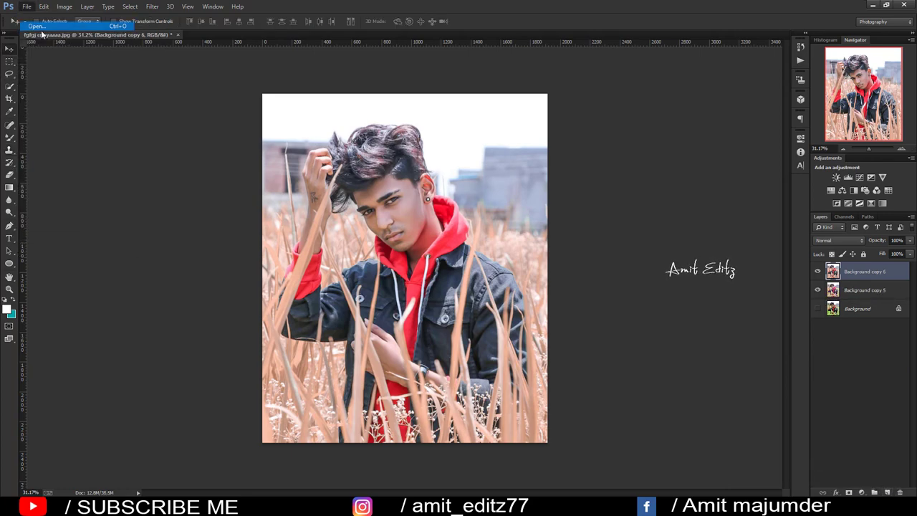
pyautogui.click(214, 100)
pyautogui.click(369, 307)
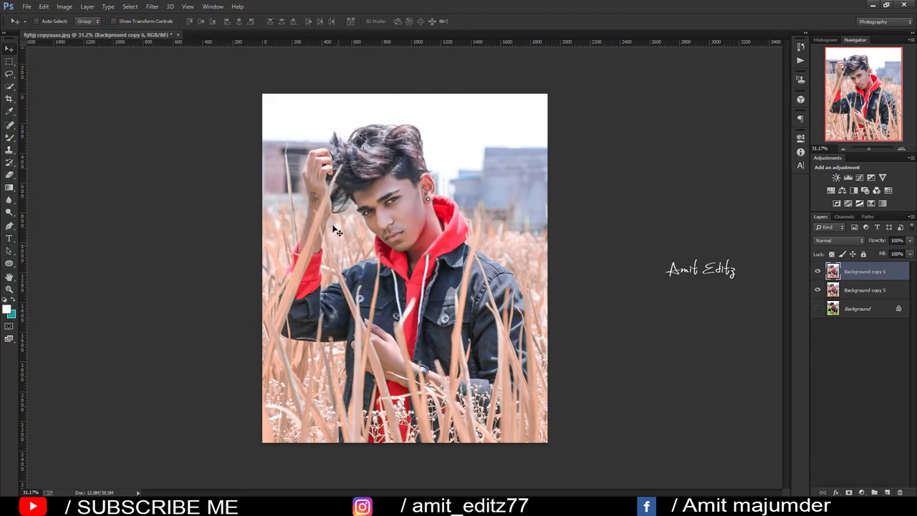
pyautogui.moveTo(195, 175); pyautogui.dragTo(413, 276)
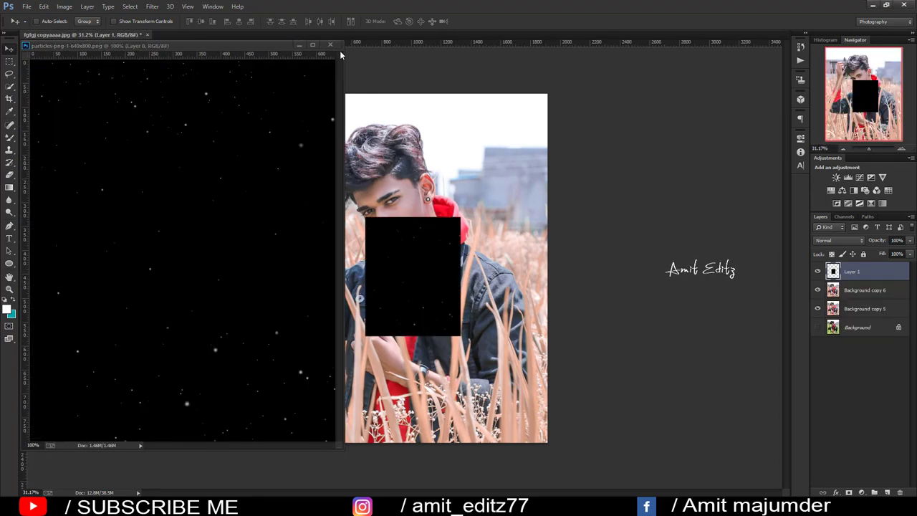
pyautogui.hotkey('ctrl', 'w')
# - Set Layer 1 to Screen blend and scale the particles to cover the canvas
pyautogui.click(839, 240)
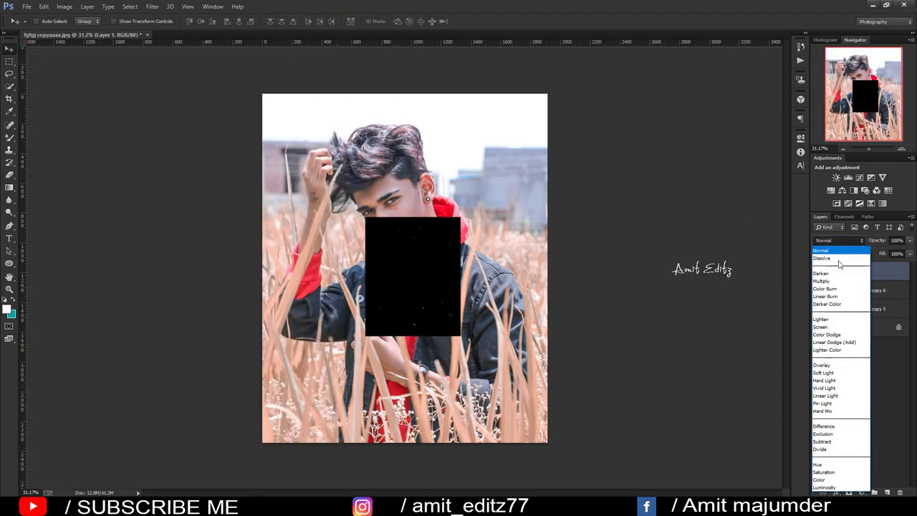
pyautogui.click(824, 330)
pyautogui.hotkey('ctrl', 't')
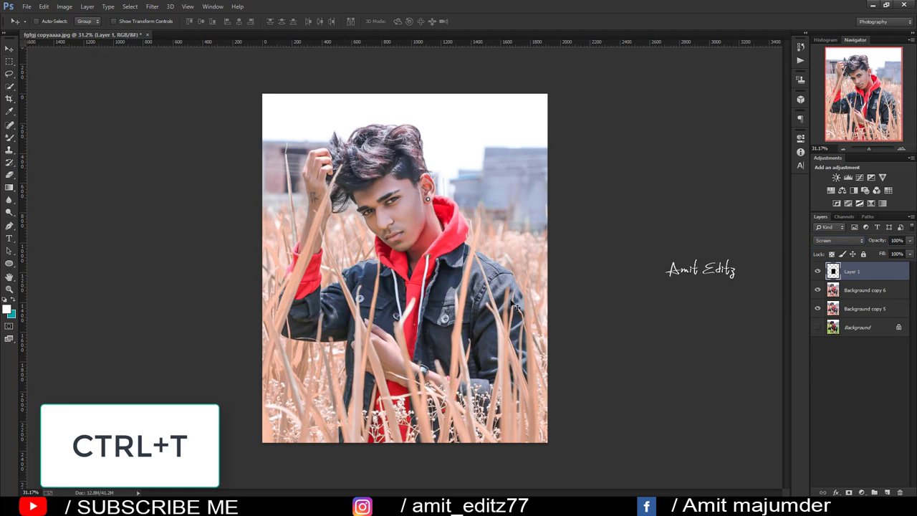
pyautogui.moveTo(462, 226); pyautogui.dragTo(549, 115)
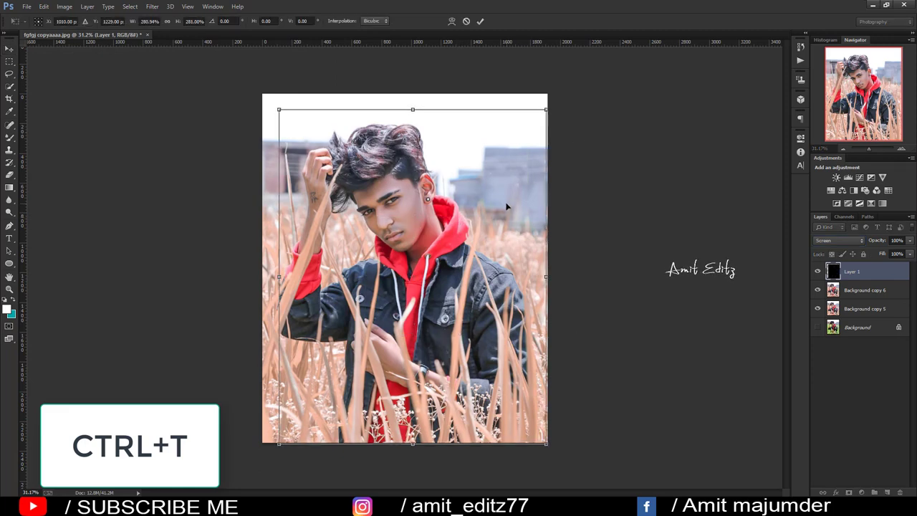
pyautogui.moveTo(485, 224)
pyautogui.mouseDown()
pyautogui.moveTo(500, 201)
pyautogui.moveTo(483, 209)
pyautogui.mouseUp()
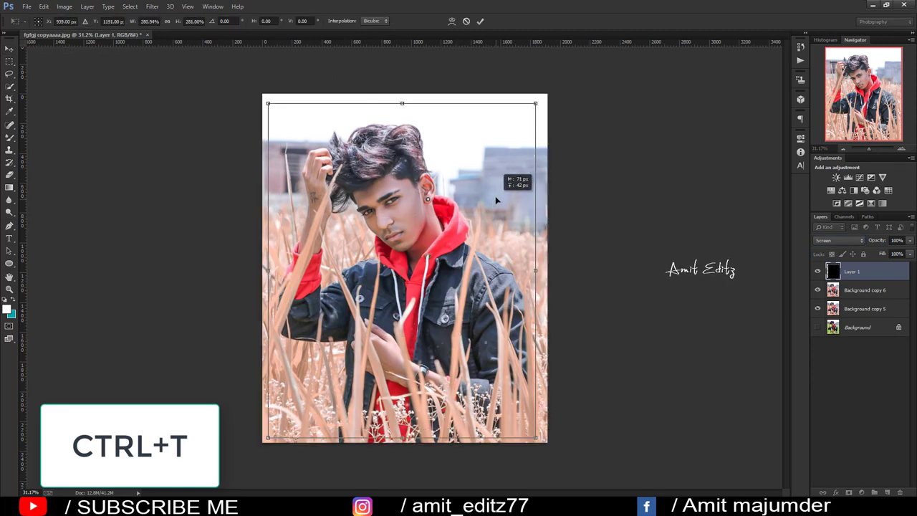
pyautogui.moveTo(535, 104); pyautogui.dragTo(556, 86)
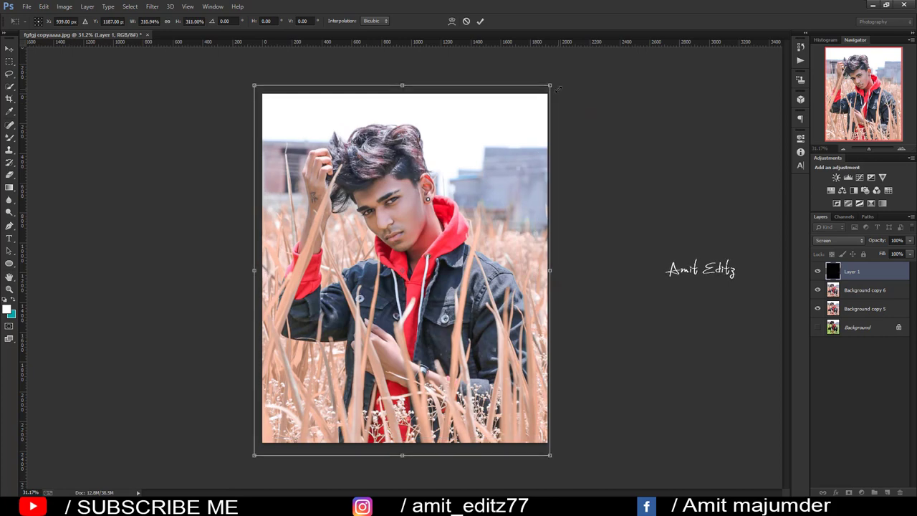
pyautogui.press('Return')
# - Reposition Layer 1, add a layer mask, and brush the glow off the man's hair and figure
pyautogui.scroll(1, 491, 255)
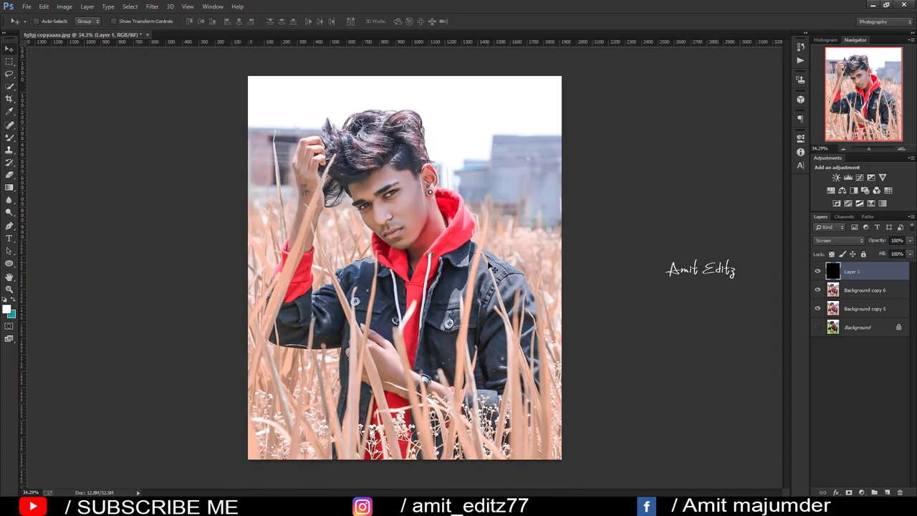
pyautogui.moveTo(484, 311)
pyautogui.mouseDown()
pyautogui.moveTo(470, 368)
pyautogui.moveTo(477, 331)
pyautogui.mouseUp()
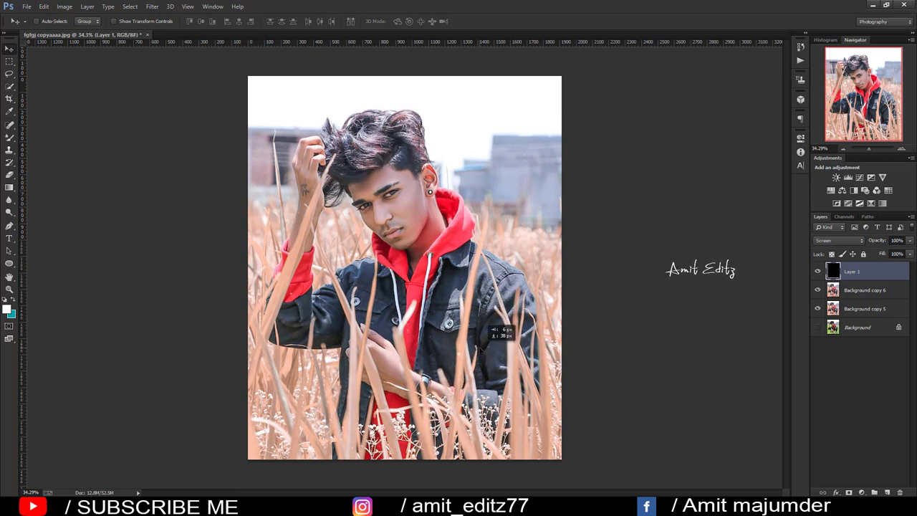
pyautogui.moveTo(478, 331); pyautogui.dragTo(478, 346)
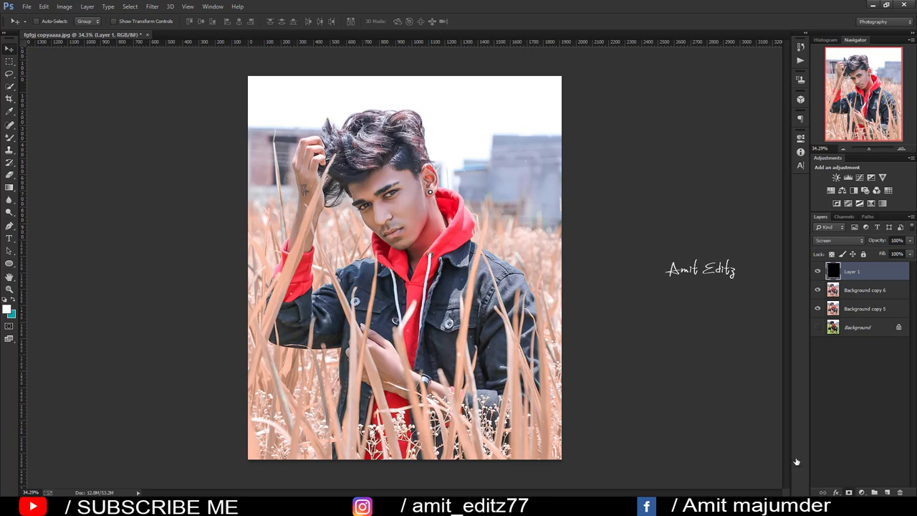
pyautogui.click(850, 493)
pyautogui.click(10, 136)
pyautogui.click(50, 135)
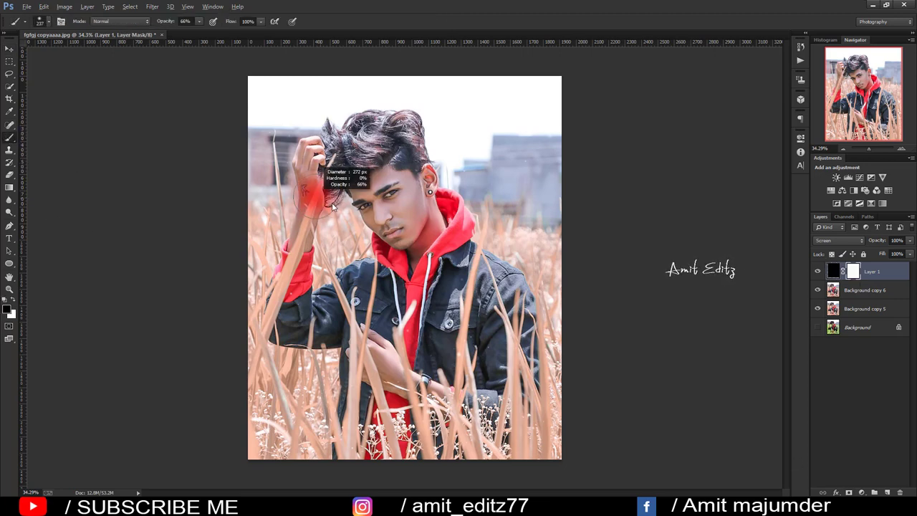
pyautogui.moveTo(309, 154); pyautogui.dragTo(399, 159)
pyautogui.moveTo(407, 232)
pyautogui.mouseDown()
pyautogui.moveTo(421, 322)
pyautogui.moveTo(445, 283)
pyautogui.moveTo(354, 177)
pyautogui.mouseUp()
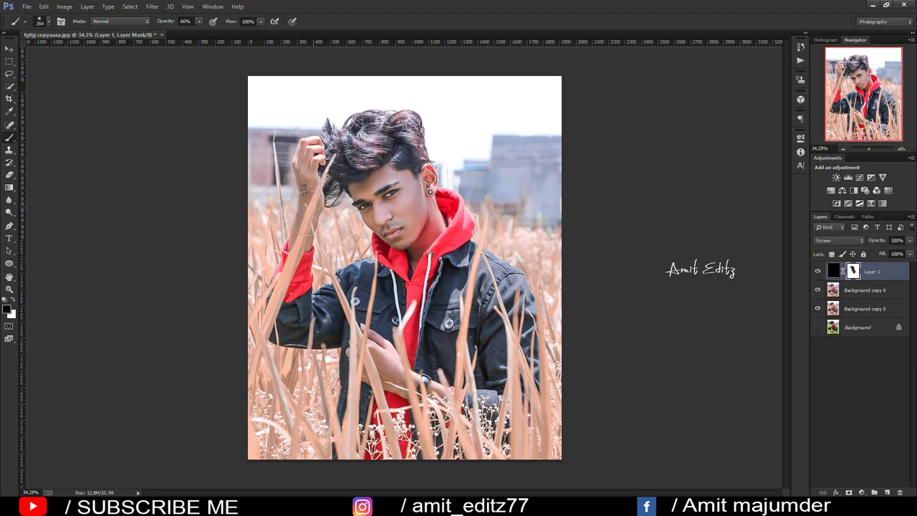
# - Merge Layer 1, Background copy 6 and Background copy 5 into Layer 1, then duplicate it as Layer 1 copy
pyautogui.rightClick(870, 286)
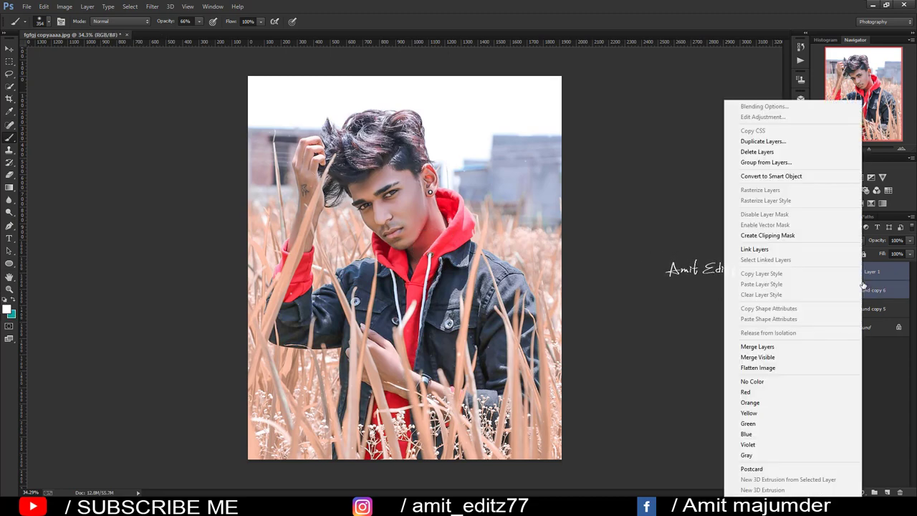
pyautogui.click(761, 346)
pyautogui.keyDown('shift'); pyautogui.click(864, 291); pyautogui.keyUp('shift')
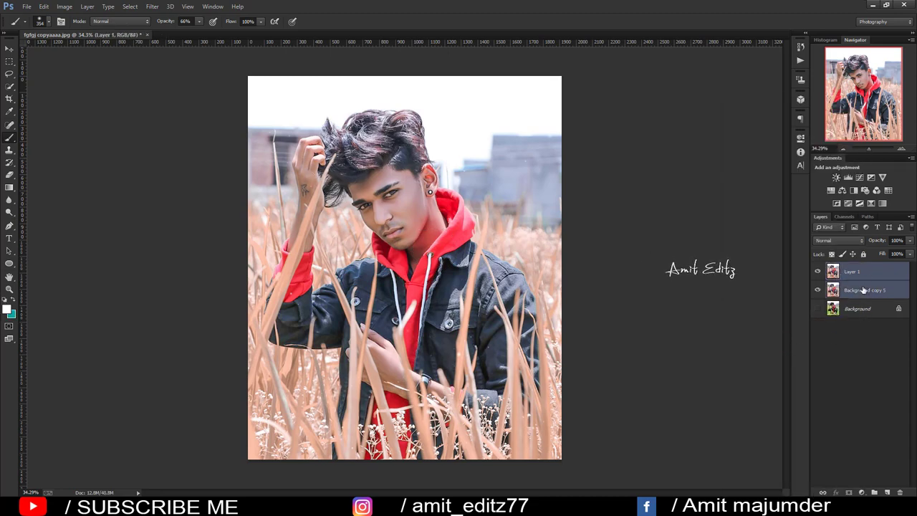
pyautogui.rightClick(867, 291)
pyautogui.click(788, 348)
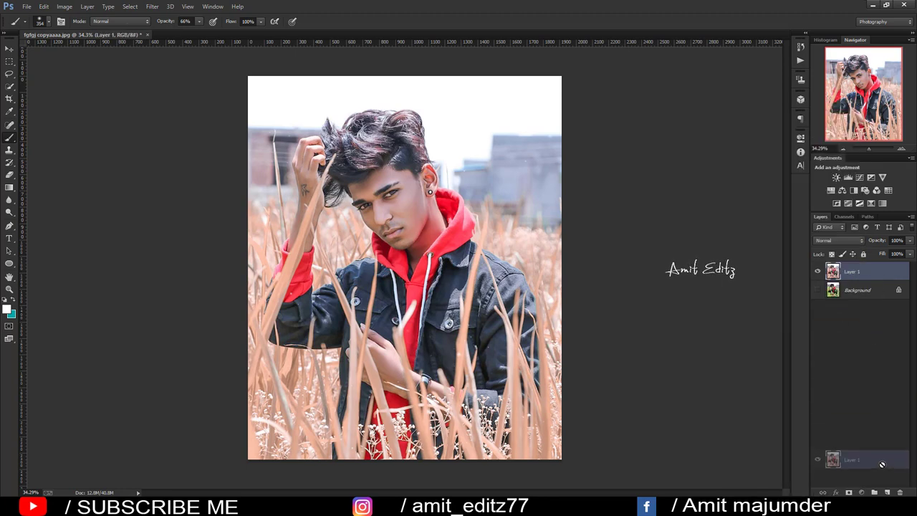
pyautogui.moveTo(870, 278); pyautogui.dragTo(887, 493)
pyautogui.scroll(-2, 429, 343)
pyautogui.scroll(2, 428, 342)
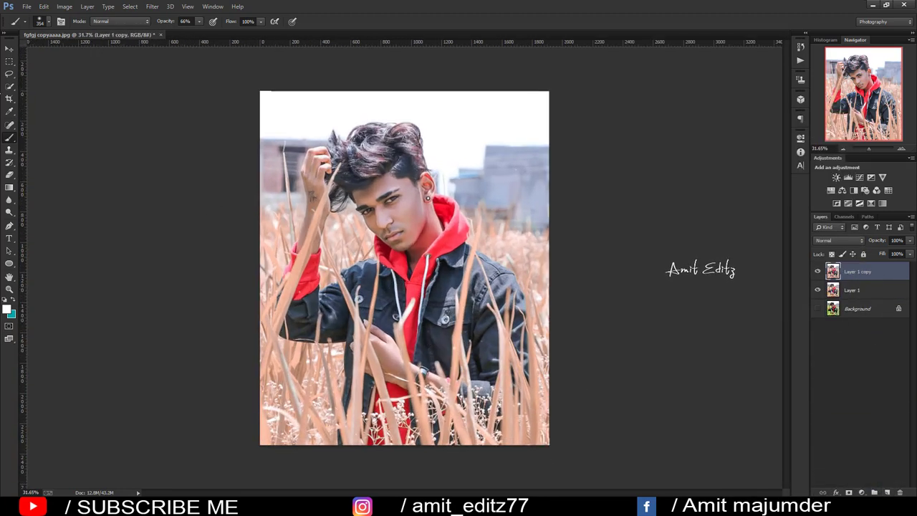
pyautogui.press('v')
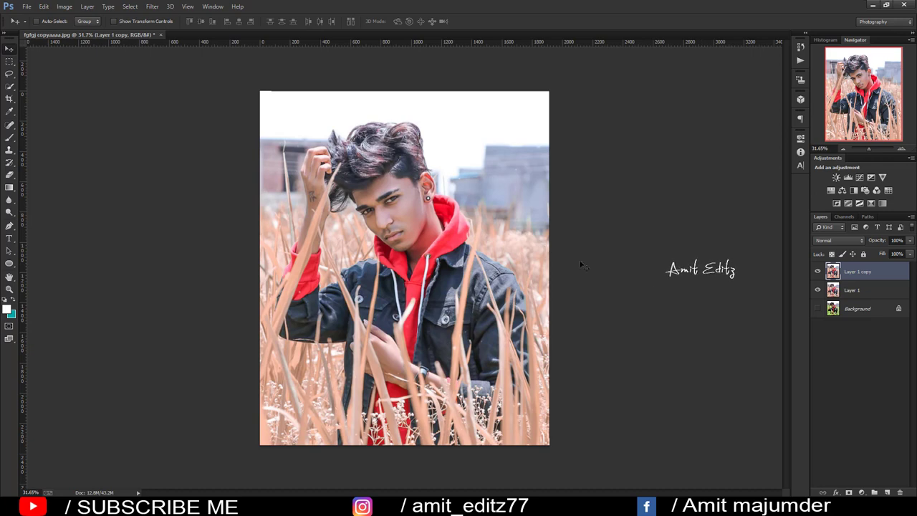
# - Add a Curves 1 layer bent upward to brighten, then invert its mask to black
pyautogui.click(860, 177)
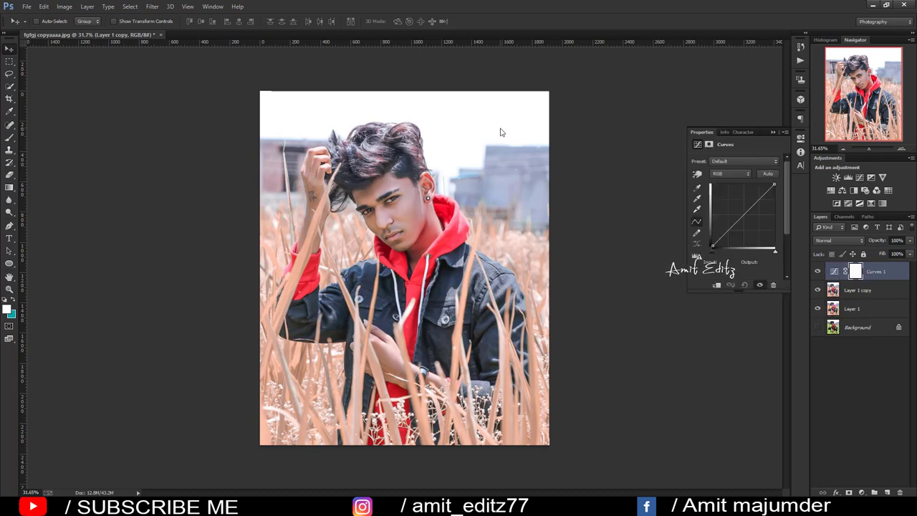
pyautogui.moveTo(733, 227); pyautogui.dragTo(731, 209)
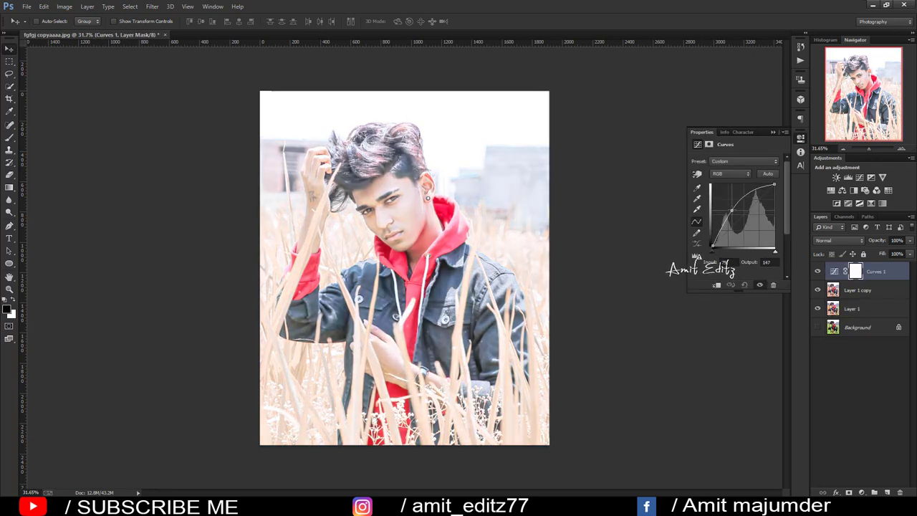
pyautogui.click(774, 133)
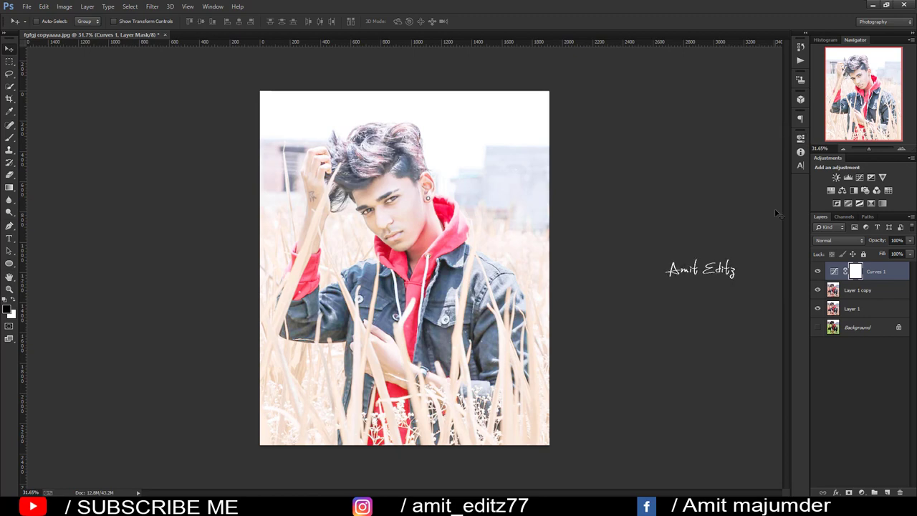
pyautogui.hotkey('ctrl', 'i')
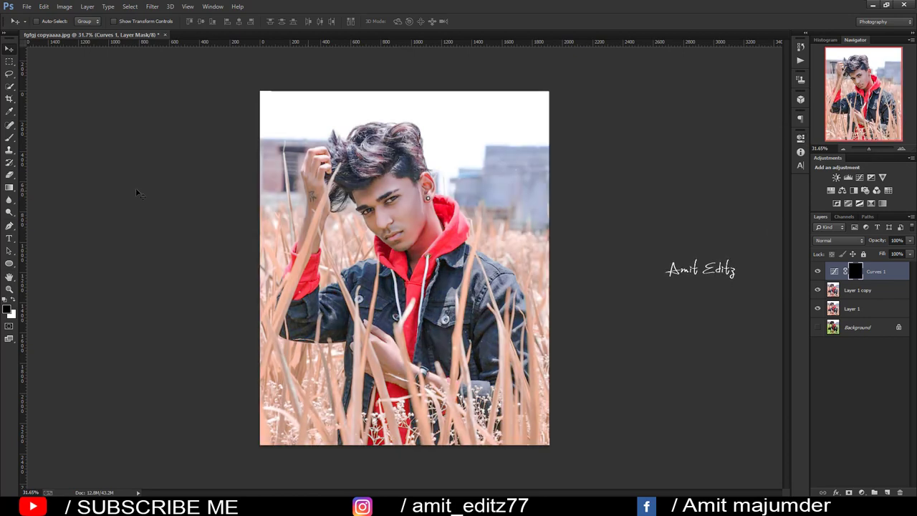
# - Set up a small white brush at 31% opacity for painting the mask
pyautogui.press('b')
pyautogui.press('x')
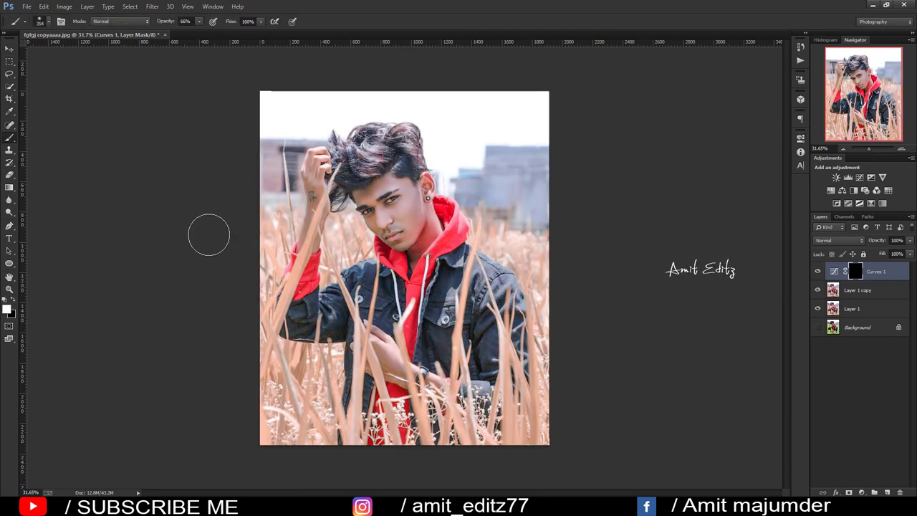
pyautogui.scroll(2, 390, 204)
pyautogui.scroll(3, 398, 209)
pyautogui.scroll(3, 405, 215)
pyautogui.scroll(1, 406, 215)
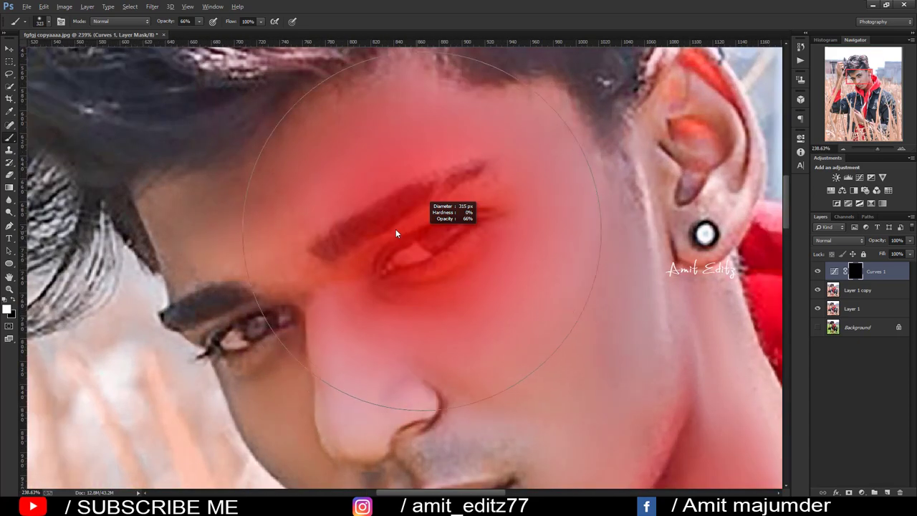
pyautogui.moveTo(406, 215); pyautogui.dragTo(221, 217)
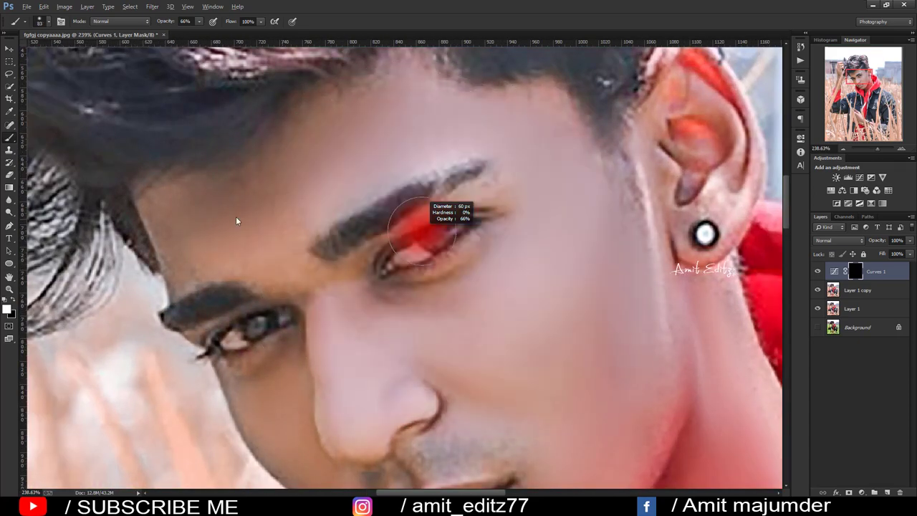
pyautogui.click(185, 20)
pyautogui.write('31')
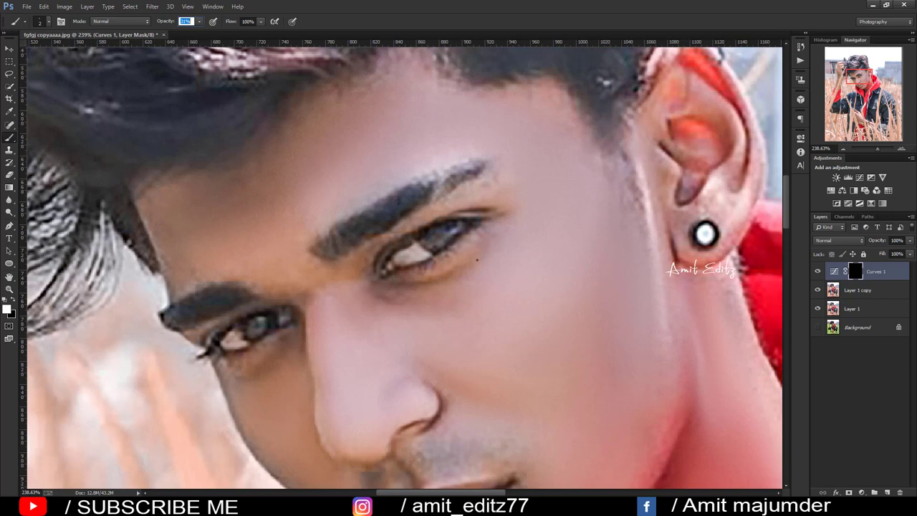
# - Adjust brush size and opacity, then paint the brightening back onto the eyes
pyautogui.moveTo(501, 262); pyautogui.dragTo(508, 262)
pyautogui.click(185, 22)
pyautogui.moveTo(410, 267)
pyautogui.mouseDown()
pyautogui.moveTo(435, 242)
pyautogui.moveTo(424, 239)
pyautogui.mouseUp()
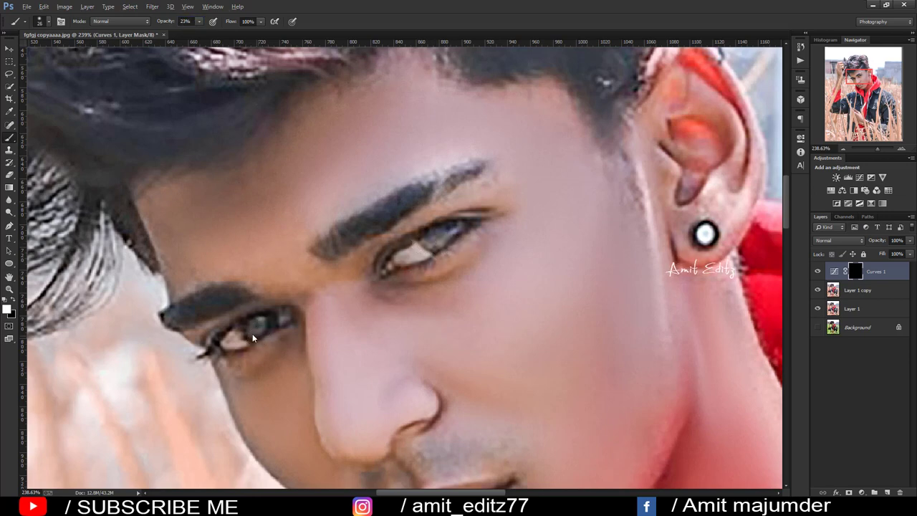
pyautogui.moveTo(253, 338); pyautogui.dragTo(243, 330)
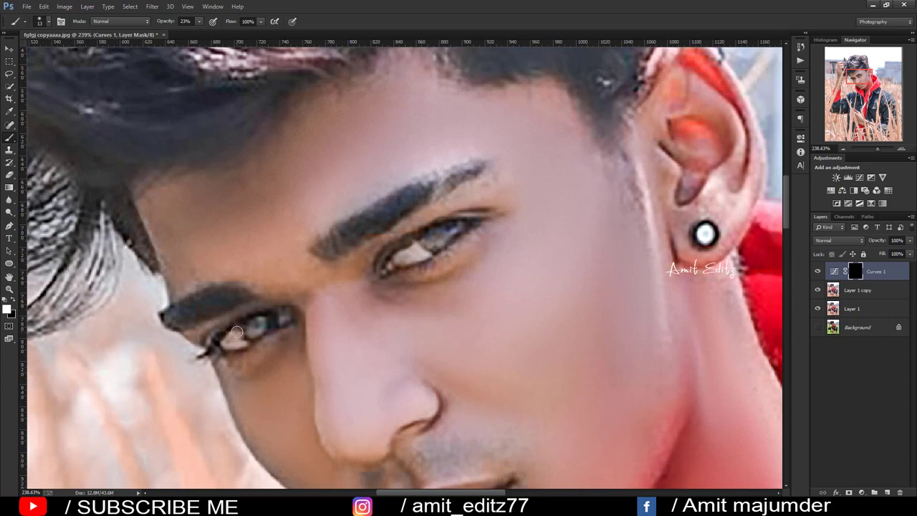
pyautogui.scroll(-4, 364, 314)
pyautogui.scroll(-3, 364, 314)
# - Toggle Curves 1 visibility off and on to compare the brightening
pyautogui.scroll(-2, 364, 314)
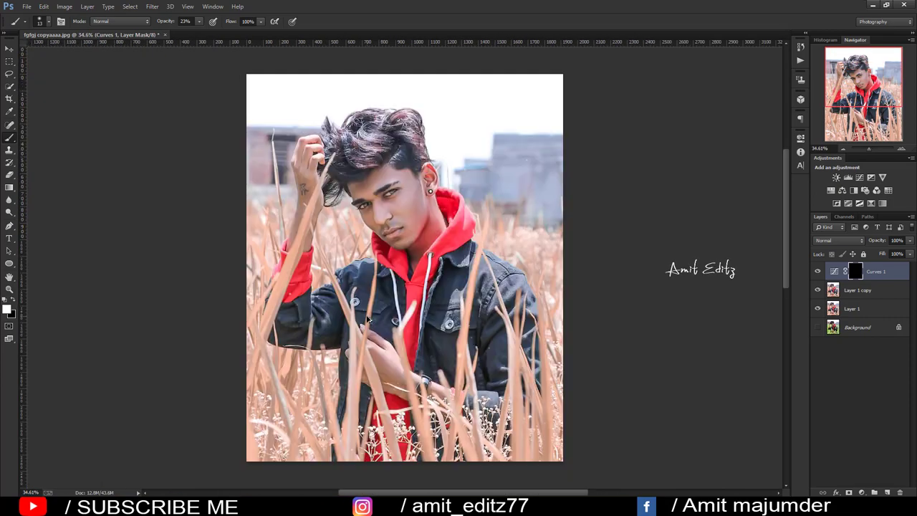
pyautogui.scroll(-1, 471, 273)
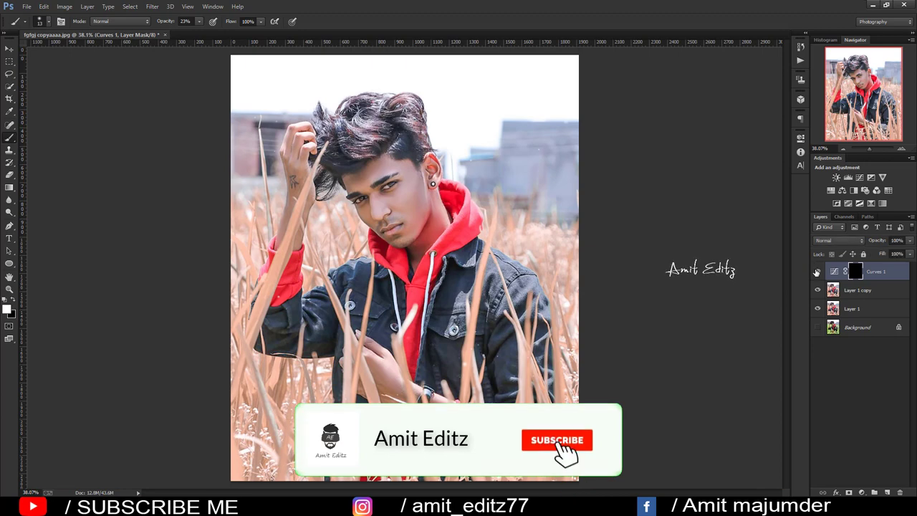
pyautogui.click(817, 272)
pyautogui.click(816, 272)
pyautogui.scroll(-2, 434, 283)
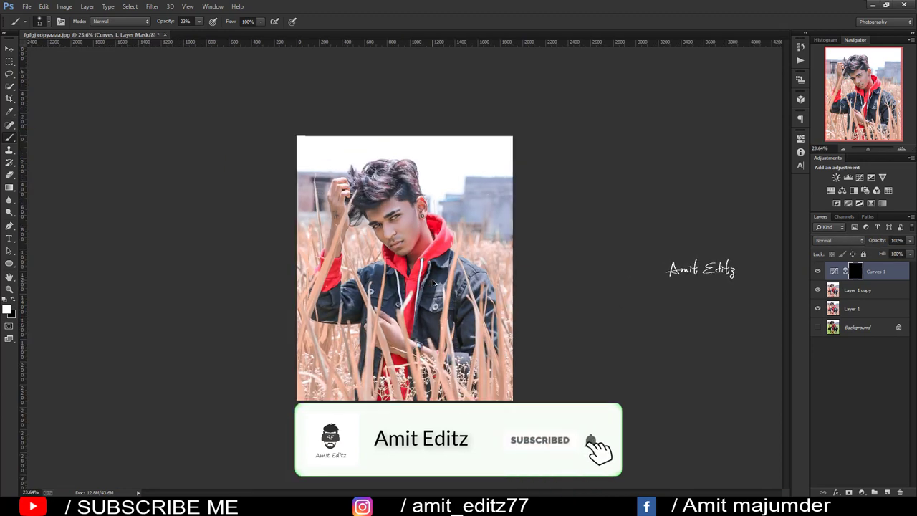
pyautogui.scroll(1, 434, 283)
# - Merge Layer 1 copy and Layer 1 into Curves 1, then duplicate it as Curves 1 copy
pyautogui.keyDown('shift'); pyautogui.click(858, 290); pyautogui.keyUp('shift')
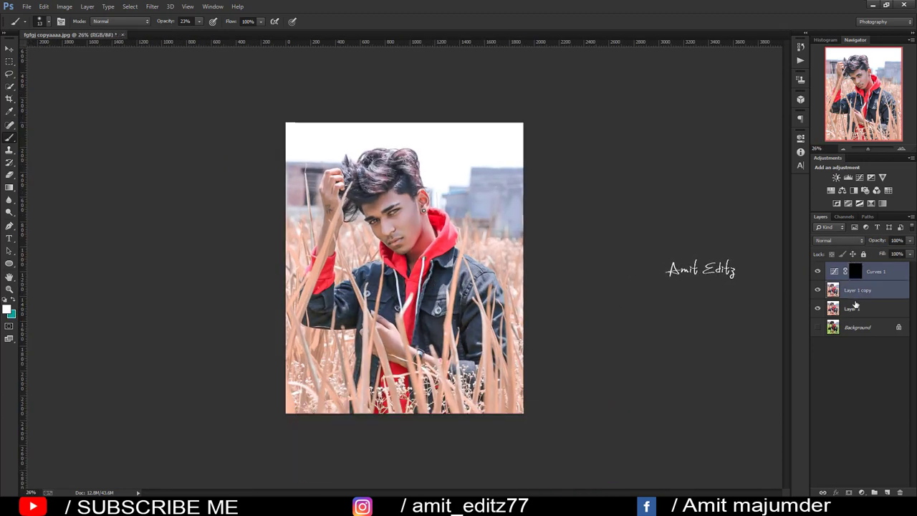
pyautogui.keyDown('shift'); pyautogui.click(855, 309); pyautogui.keyUp('shift')
pyautogui.rightClick(855, 306)
pyautogui.click(749, 346)
pyautogui.scroll(2, 665, 286)
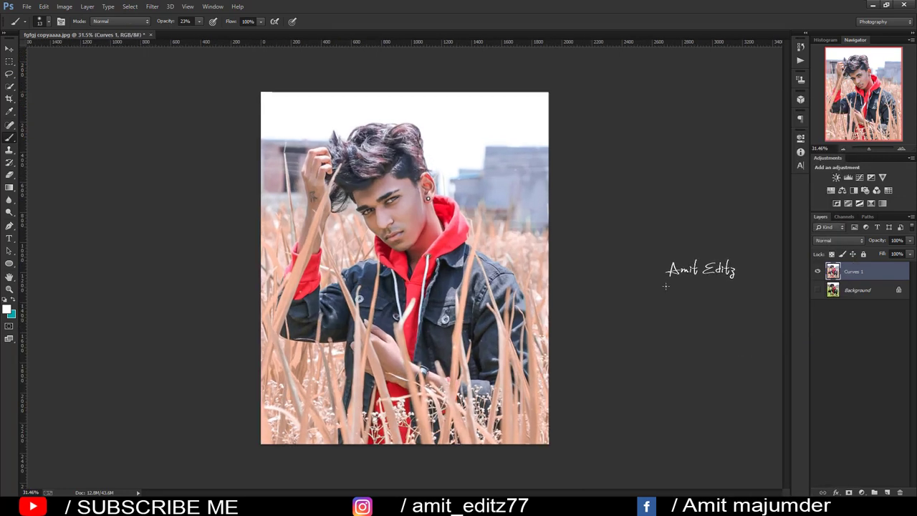
pyautogui.moveTo(862, 277); pyautogui.dragTo(887, 492)
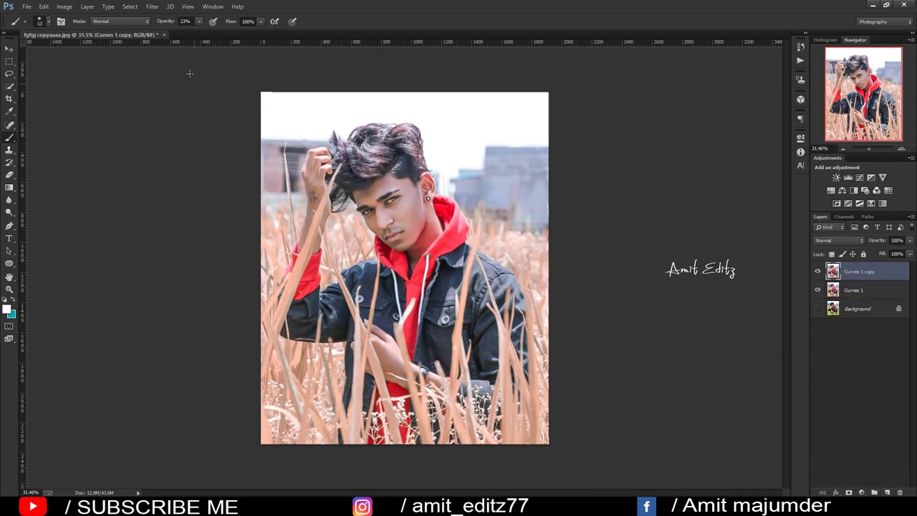
# - Open and cancel the Camera Raw filter, then commit a crop at the image bounds
pyautogui.click(152, 6)
pyautogui.click(179, 62)
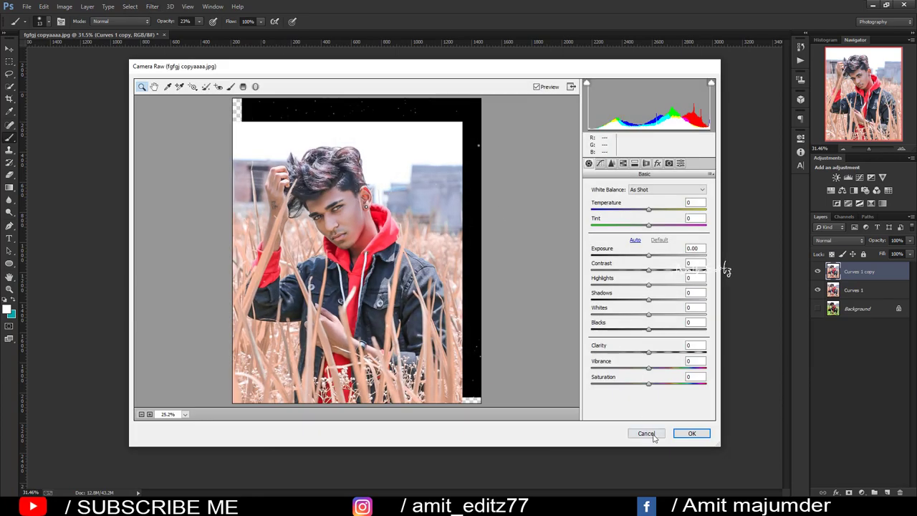
pyautogui.click(653, 434)
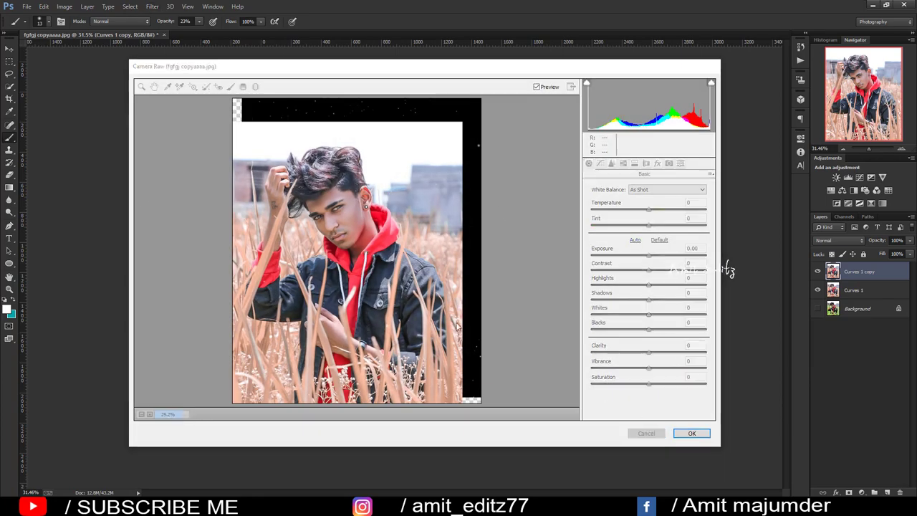
pyautogui.click(9, 98)
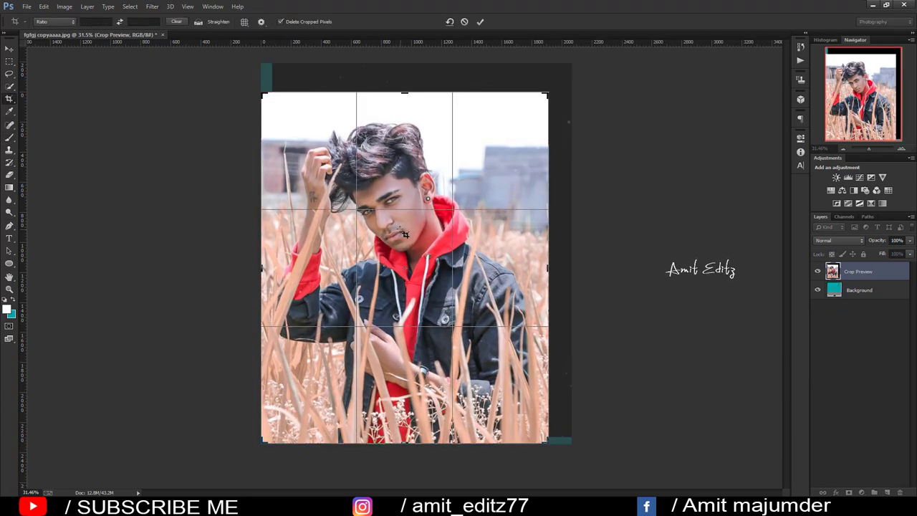
pyautogui.press('Return')
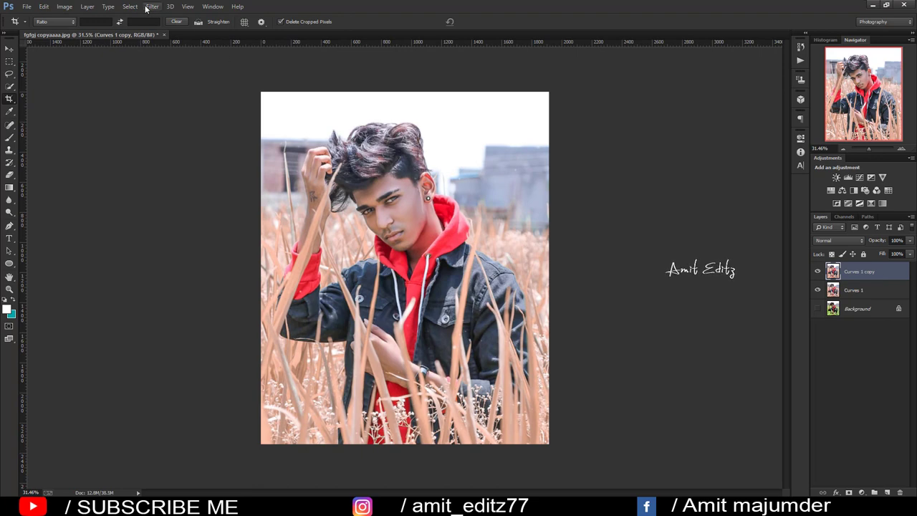
pyautogui.click(152, 6)
# - In Camera Raw, set Temperature -3, raise Contrast slightly, and add a darkening vignette
pyautogui.click(172, 62)
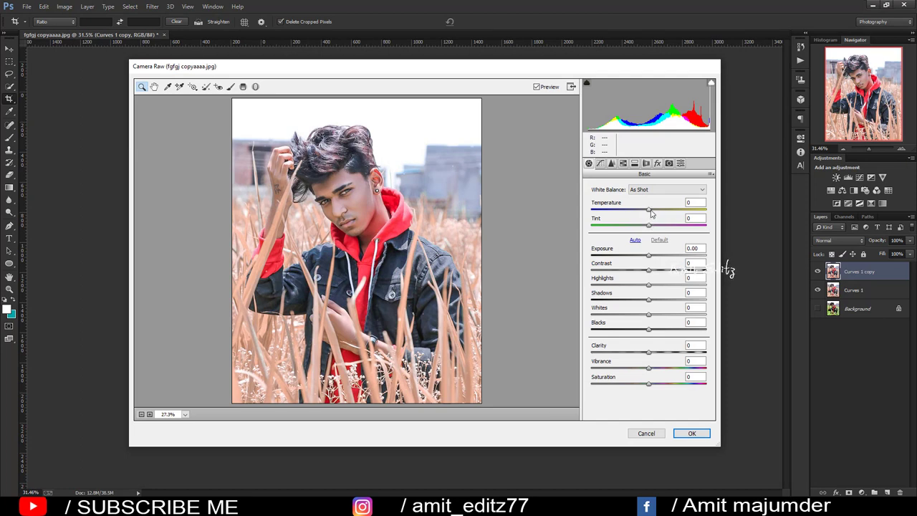
pyautogui.moveTo(651, 212); pyautogui.dragTo(648, 216)
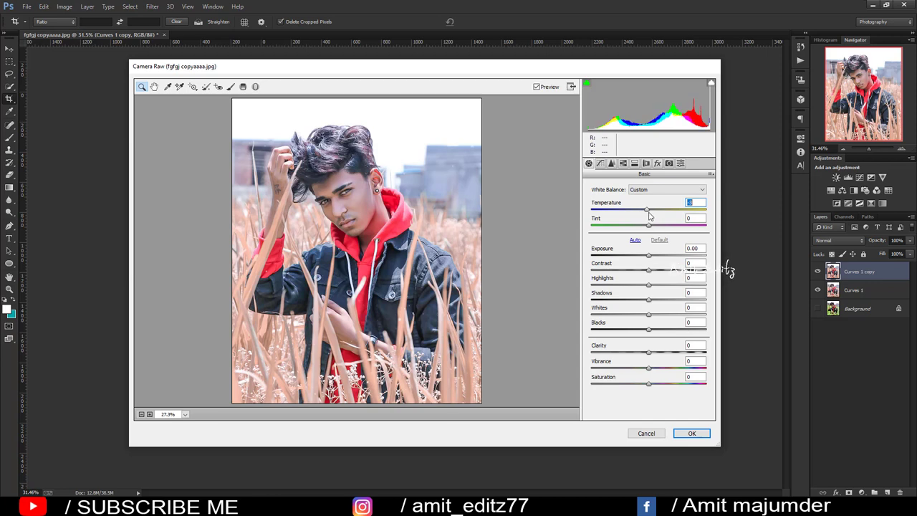
pyautogui.moveTo(647, 268); pyautogui.dragTo(653, 271)
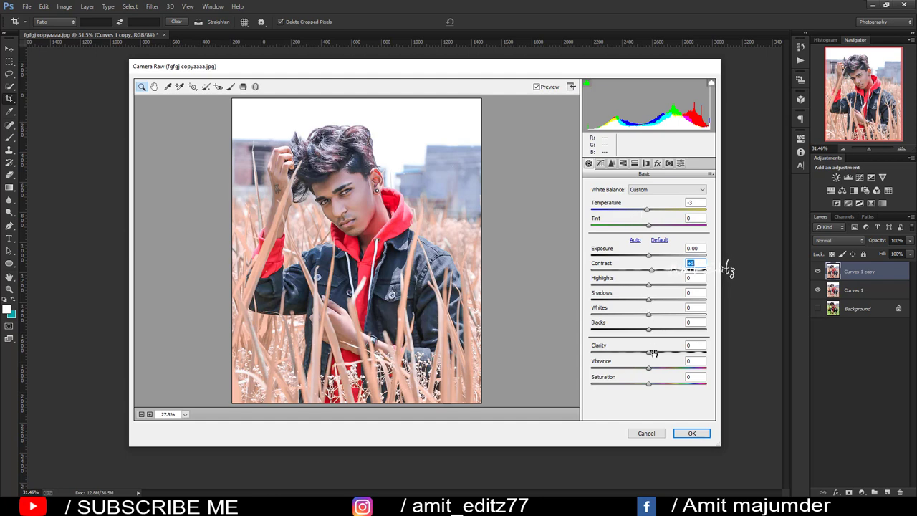
pyautogui.click(623, 164)
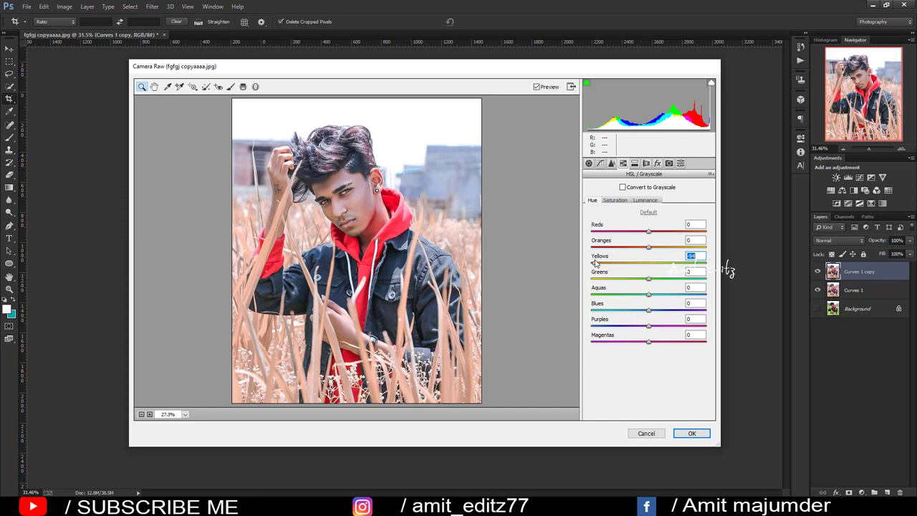
pyautogui.click(658, 163)
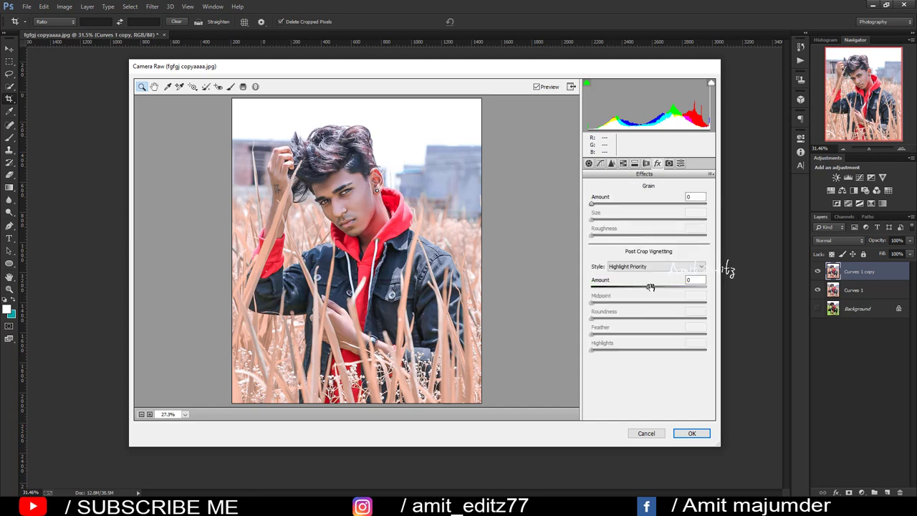
pyautogui.moveTo(649, 288)
pyautogui.mouseDown()
pyautogui.moveTo(635, 287)
pyautogui.moveTo(643, 289)
pyautogui.mouseUp()
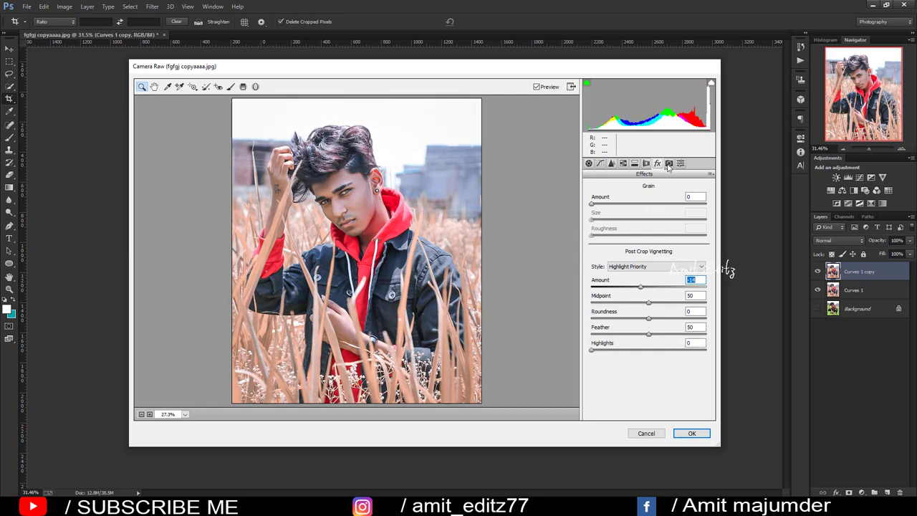
# - Split-tone highlights to hue 48, saturation 10, adjust the shadow tint, and apply
pyautogui.click(635, 165)
pyautogui.moveTo(592, 202); pyautogui.dragTo(604, 204)
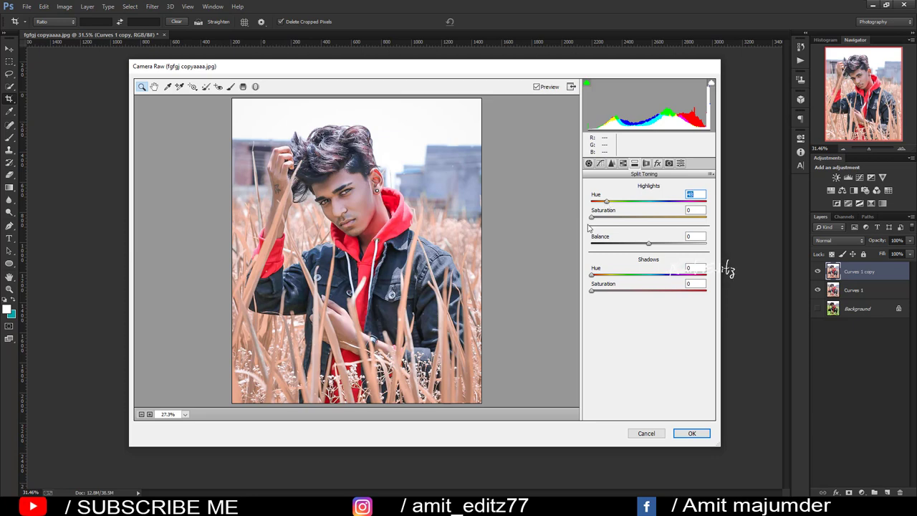
pyautogui.moveTo(594, 217); pyautogui.dragTo(604, 218)
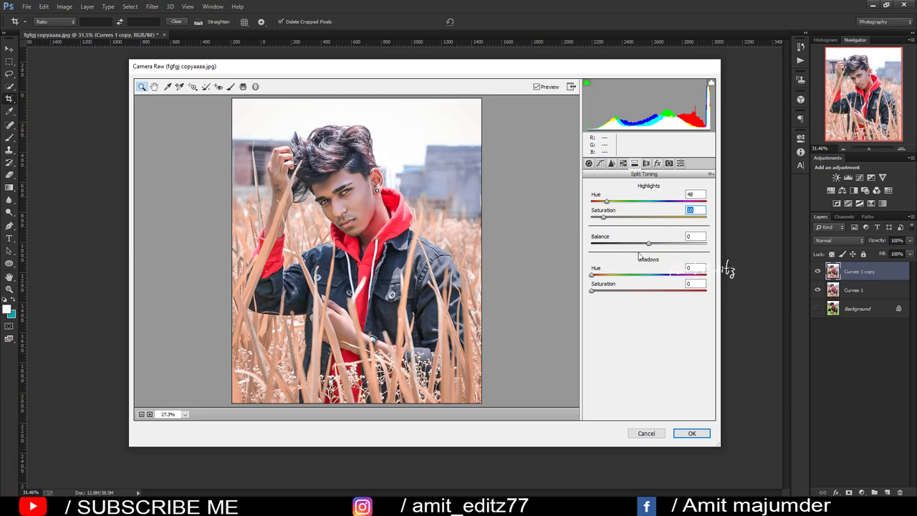
pyautogui.moveTo(594, 279); pyautogui.dragTo(640, 283)
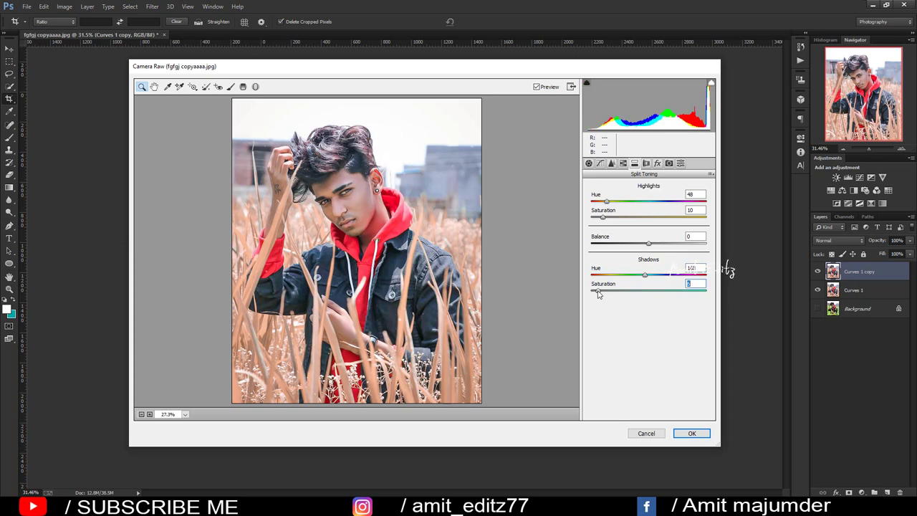
pyautogui.moveTo(599, 294); pyautogui.dragTo(594, 292)
pyautogui.click(691, 433)
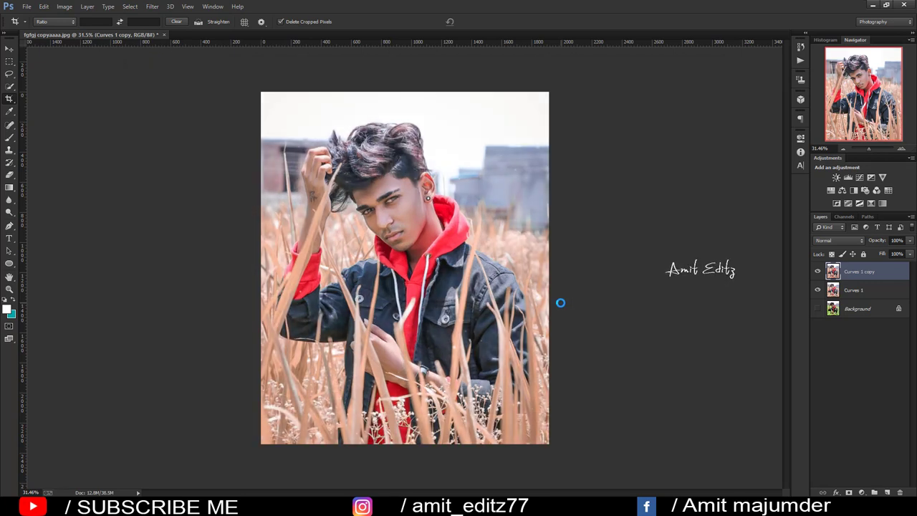
# - Merge the curves layer into the layer below and begin opening a file
pyautogui.rightClick(866, 299)
pyautogui.click(784, 352)
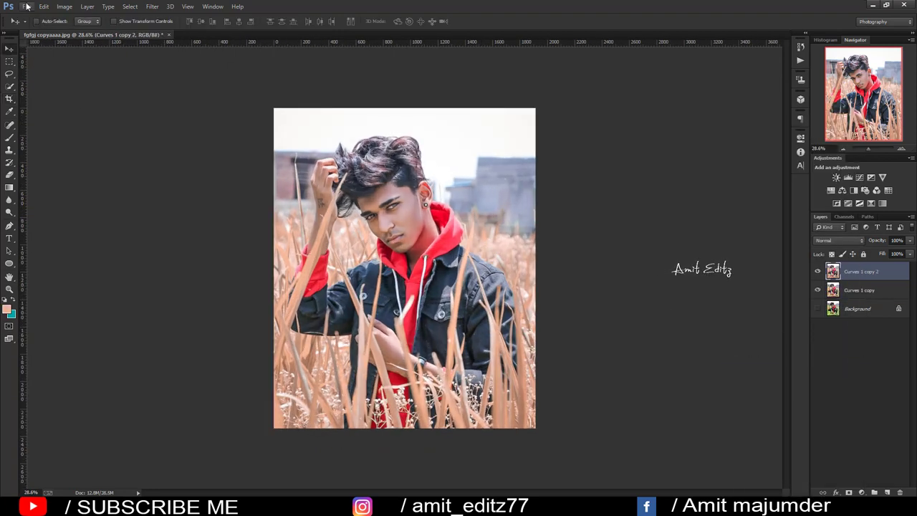
pyautogui.click(26, 6)
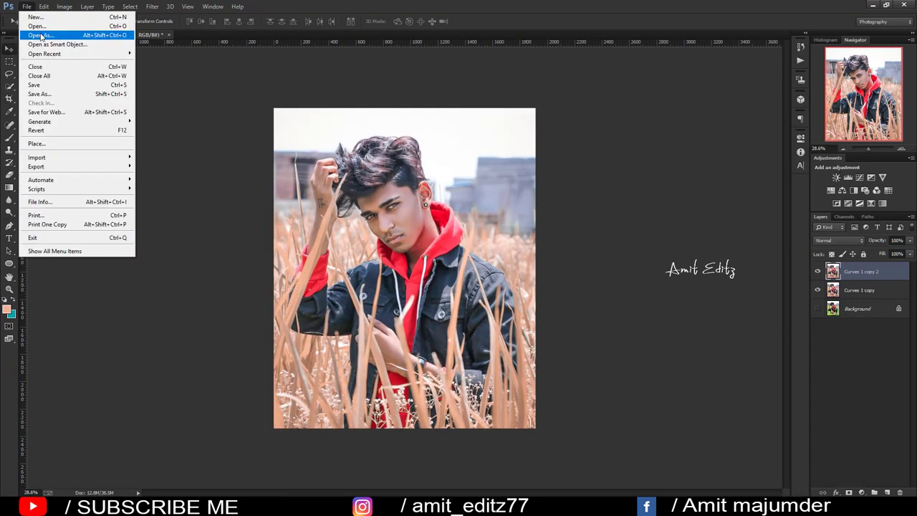
pyautogui.click(40, 26)
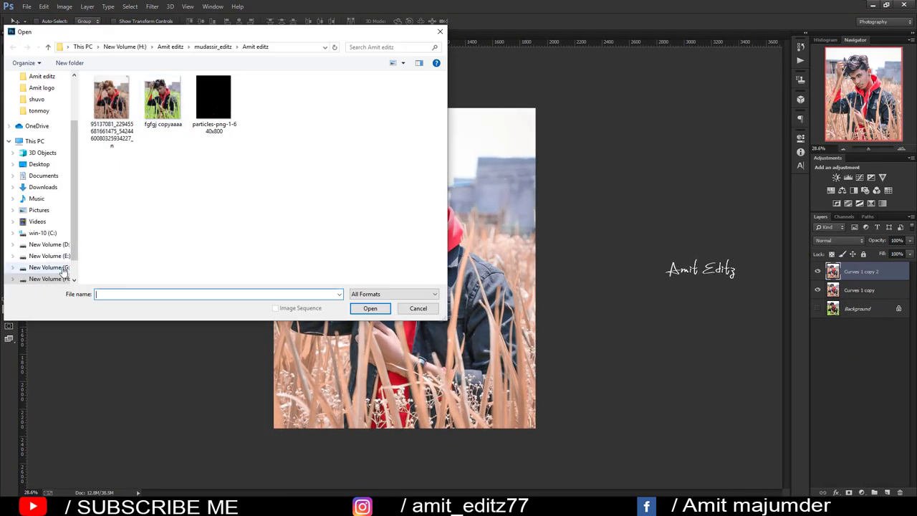
# - Browse to the coler folder on the G: drive and open S.R (27).jpg
pyautogui.click(49, 267)
pyautogui.doubleClick(111, 104)
pyautogui.doubleClick(111, 107)
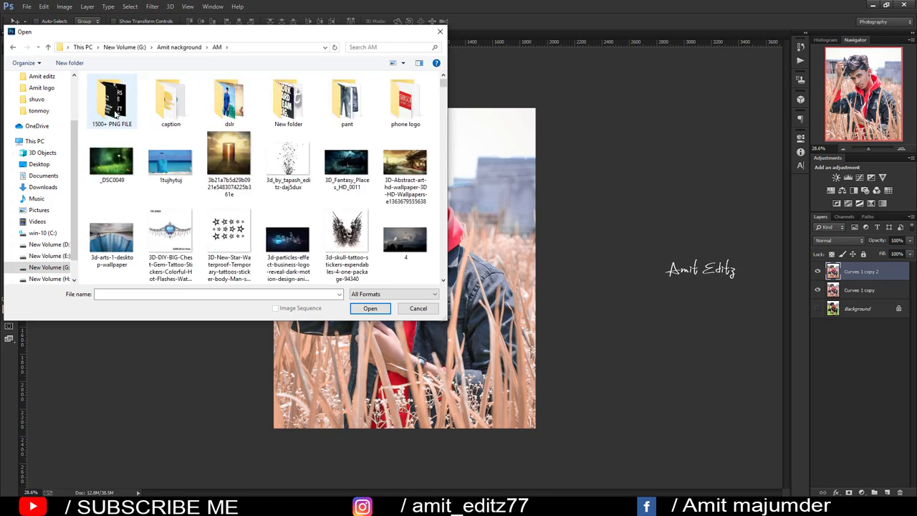
pyautogui.doubleClick(111, 104)
pyautogui.doubleClick(299, 167)
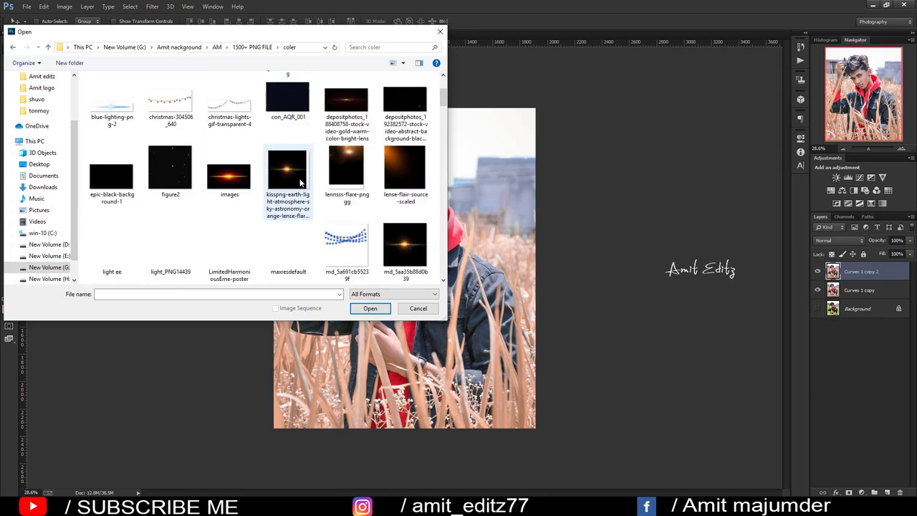
pyautogui.scroll(-5, 300, 179)
pyautogui.click(288, 255)
pyautogui.click(377, 308)
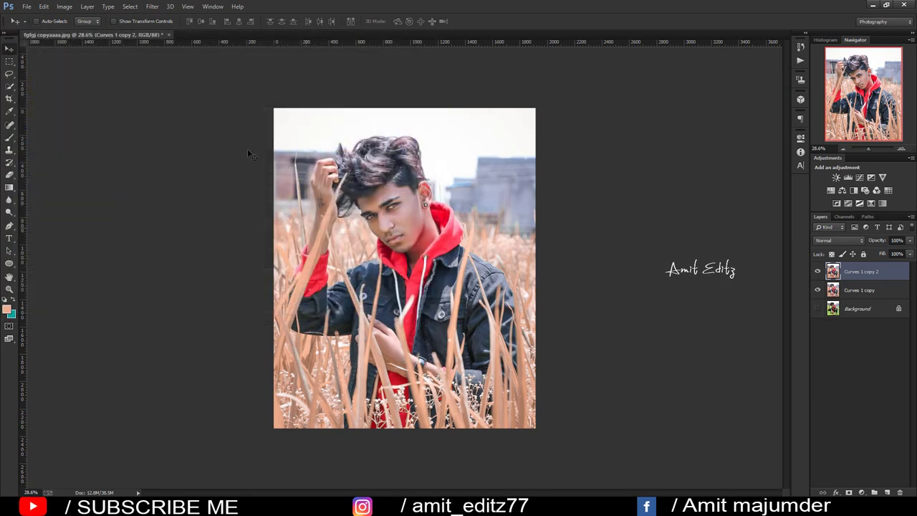
# - Bring the orange glow into the portrait as a new layer blended in Screen mode
pyautogui.moveTo(484, 212); pyautogui.dragTo(485, 213)
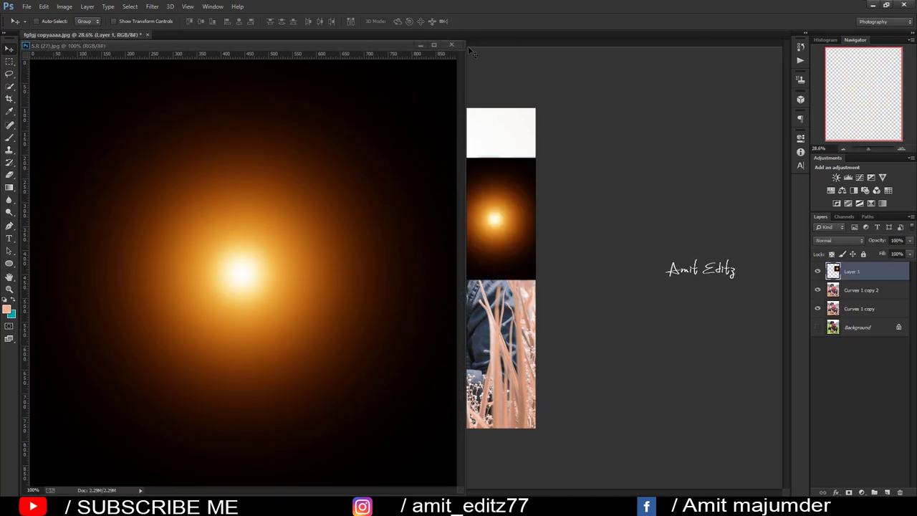
pyautogui.hotkey('ctrl', 'w')
pyautogui.click(832, 240)
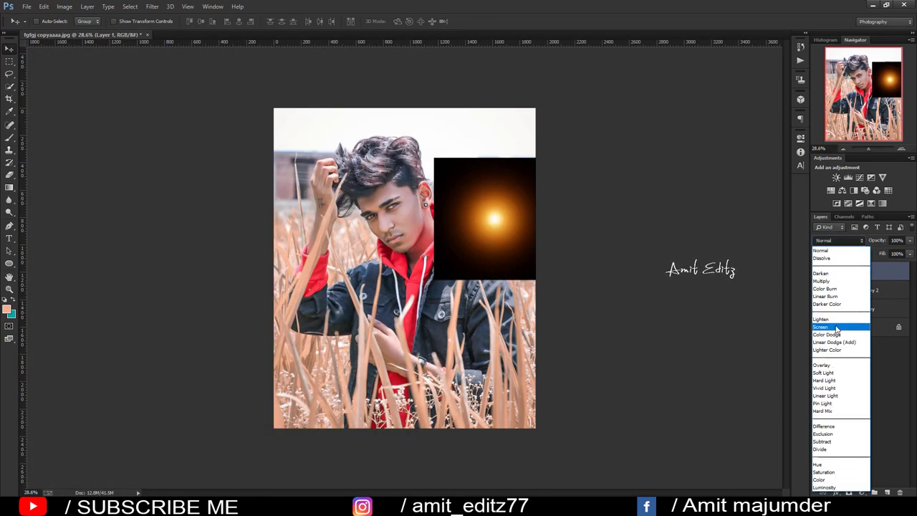
pyautogui.click(822, 327)
# - Enlarge the glow to about 166% and position it over the man's head
pyautogui.hotkey('ctrl', 't')
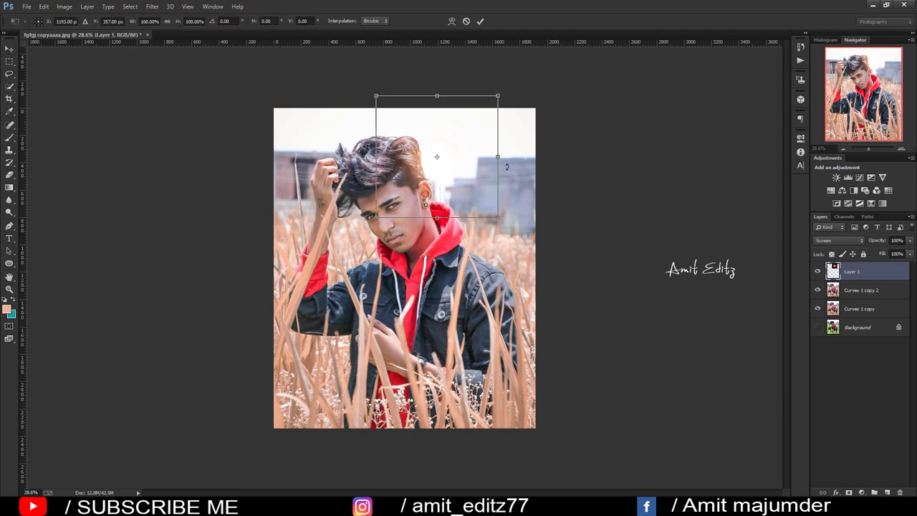
pyautogui.moveTo(499, 95); pyautogui.dragTo(537, 58)
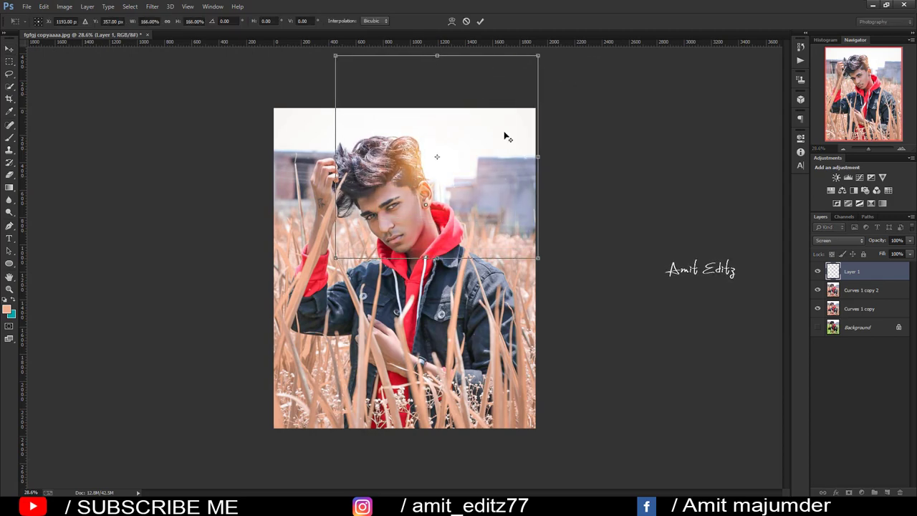
pyautogui.moveTo(454, 170); pyautogui.dragTo(459, 159)
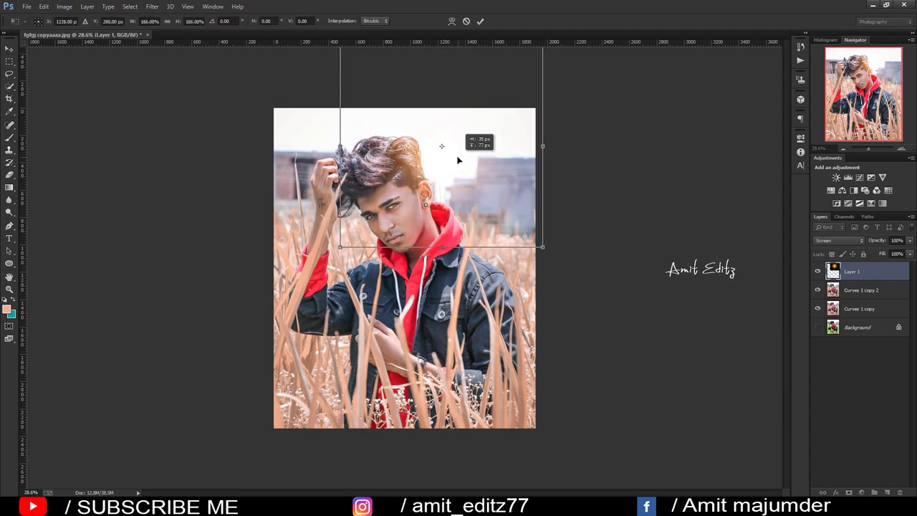
pyautogui.moveTo(545, 249); pyautogui.dragTo(566, 272)
pyautogui.press('Return')
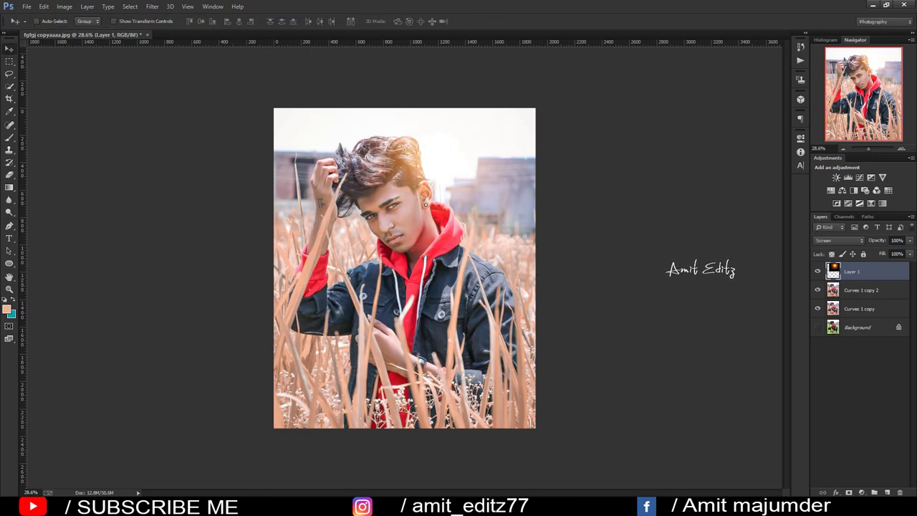
# - Lower the glow layer's opacity to 58% and nudge it into its final position
pyautogui.moveTo(911, 244); pyautogui.dragTo(891, 253)
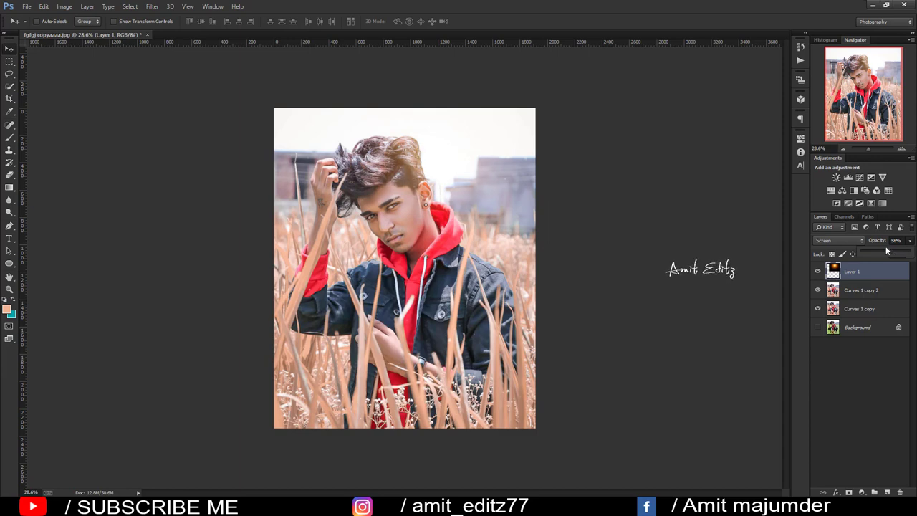
pyautogui.click(132, 101)
pyautogui.moveTo(453, 168); pyautogui.dragTo(453, 171)
pyautogui.scroll(-2, 455, 172)
pyautogui.scroll(1, 454, 172)
pyautogui.scroll(1, 454, 171)
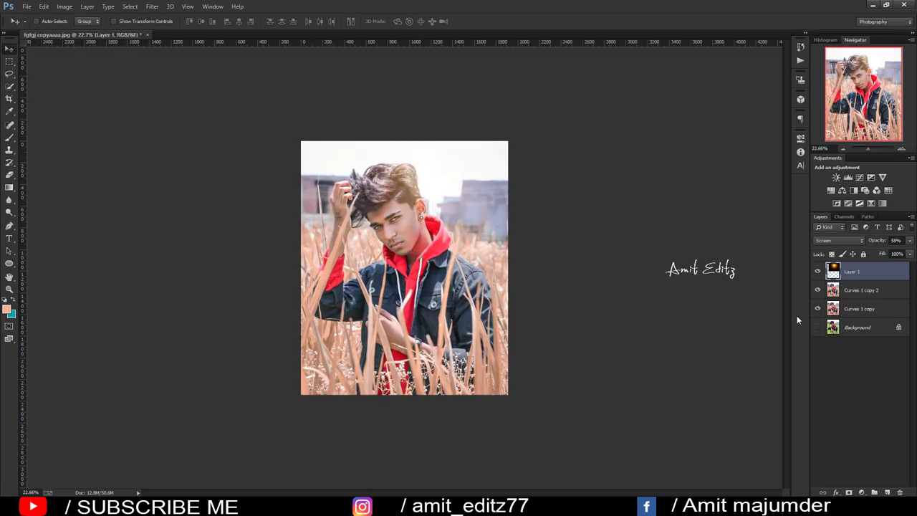
pyautogui.moveTo(464, 190); pyautogui.dragTo(464, 195)
# - Merge the selected curves adjustment layers into a single layer
pyautogui.keyDown('ctrl'); pyautogui.click(864, 290); pyautogui.keyUp('ctrl')
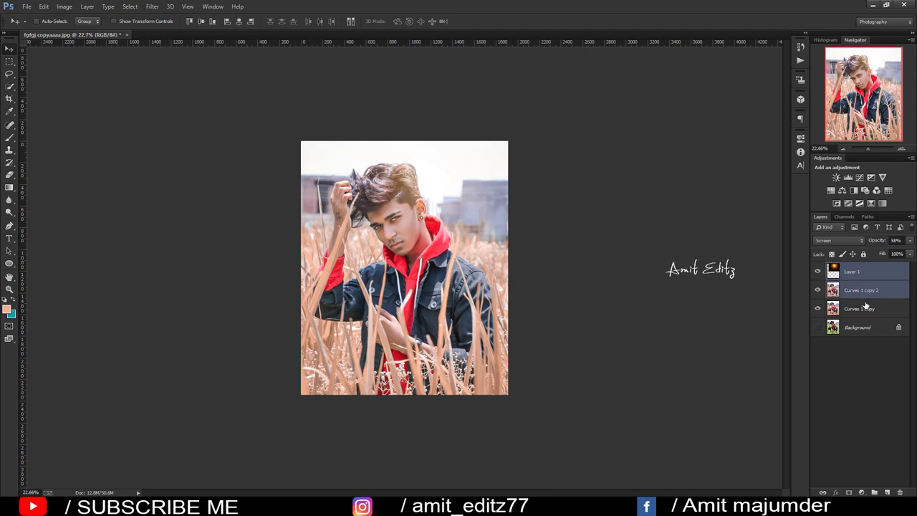
pyautogui.keyDown('ctrl'); pyautogui.click(860, 308); pyautogui.keyUp('ctrl')
pyautogui.rightClick(864, 309)
pyautogui.click(835, 346)
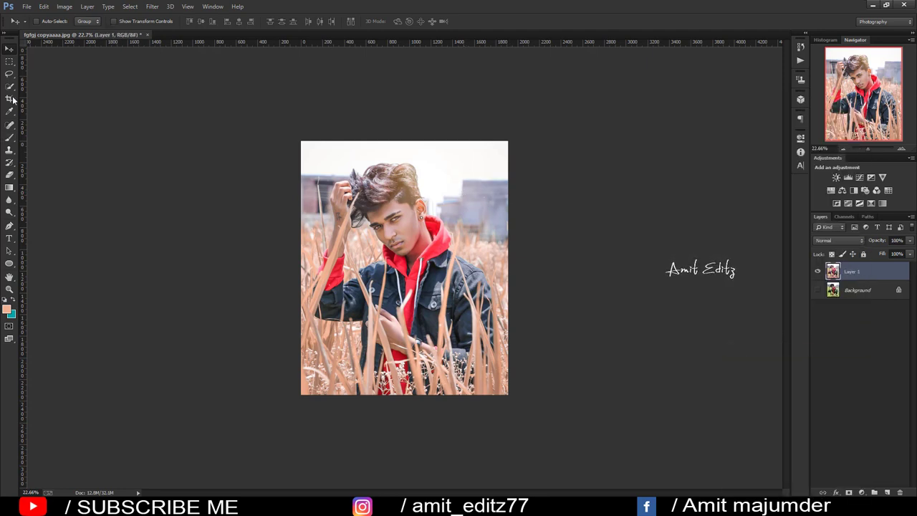
# - Commit a crop, zoom in on the photo, and duplicate Layer 1
pyautogui.press('c')
pyautogui.press('Return')
pyautogui.hotkey('ctrl', '+')
pyautogui.hotkey('ctrl', '+')
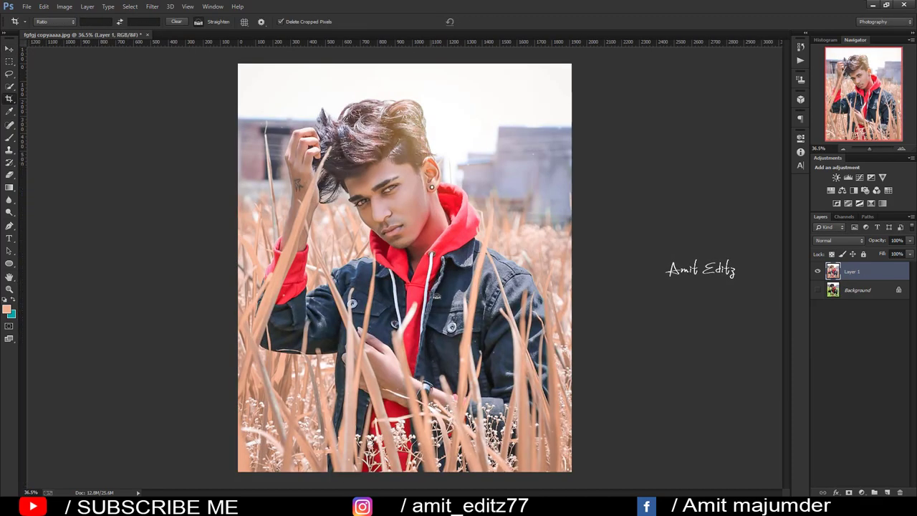
pyautogui.scroll(-1, 404, 268)
pyautogui.moveTo(852, 270); pyautogui.dragTo(889, 492)
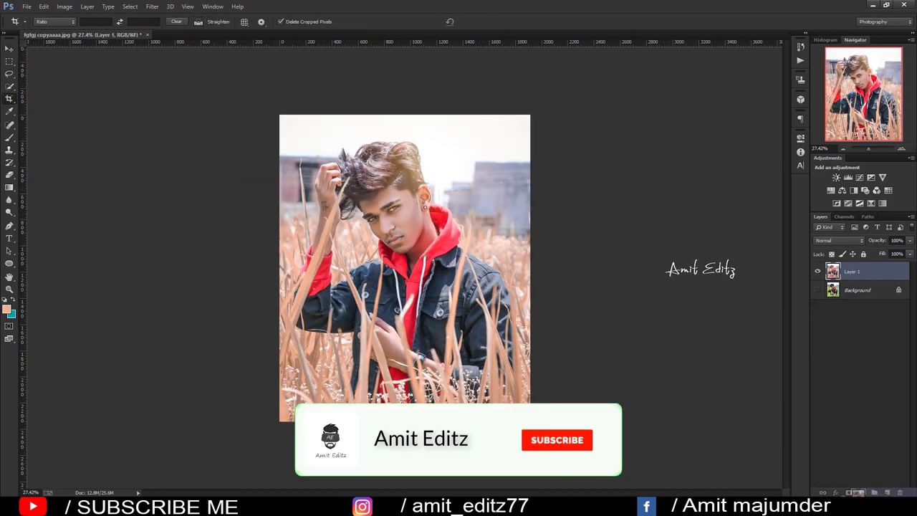
# - Dodge the man's cheek and nose, varying the brush between about 66 and 125 px
pyautogui.press('o')
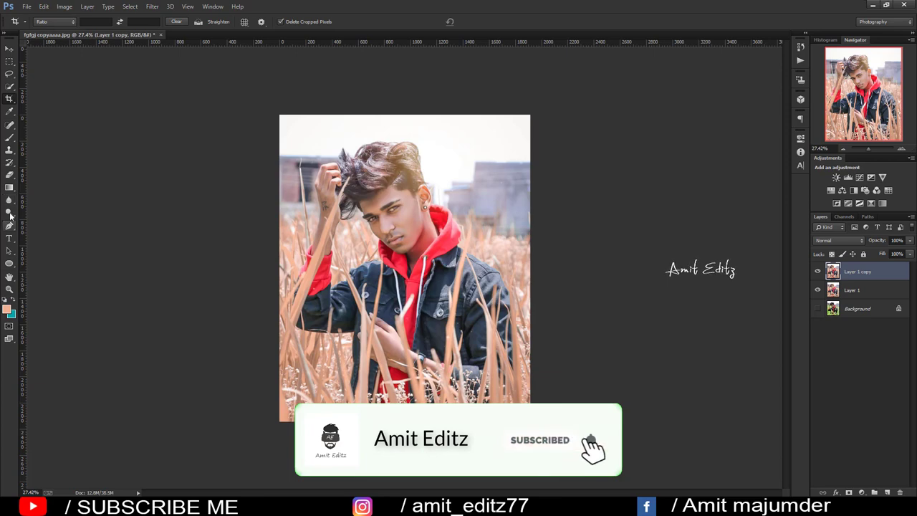
pyautogui.scroll(2, 428, 205)
pyautogui.scroll(3, 428, 206)
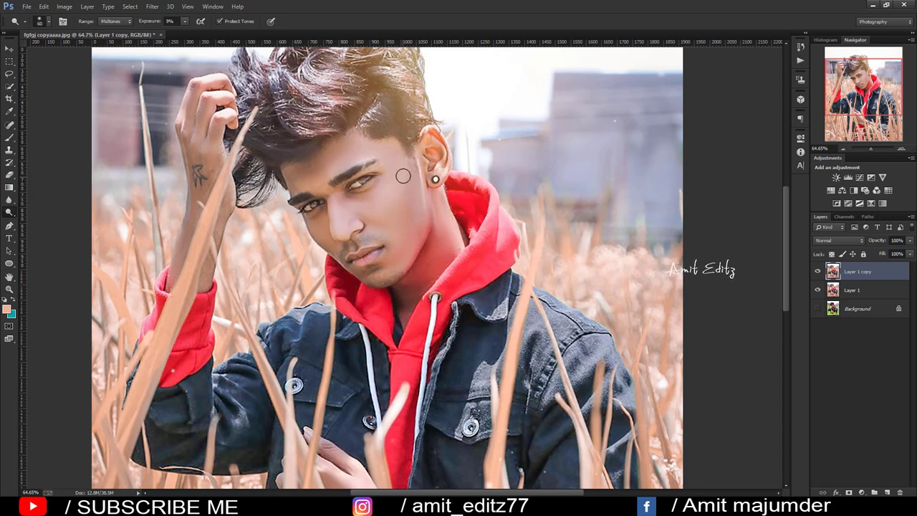
pyautogui.moveTo(409, 189); pyautogui.dragTo(413, 189)
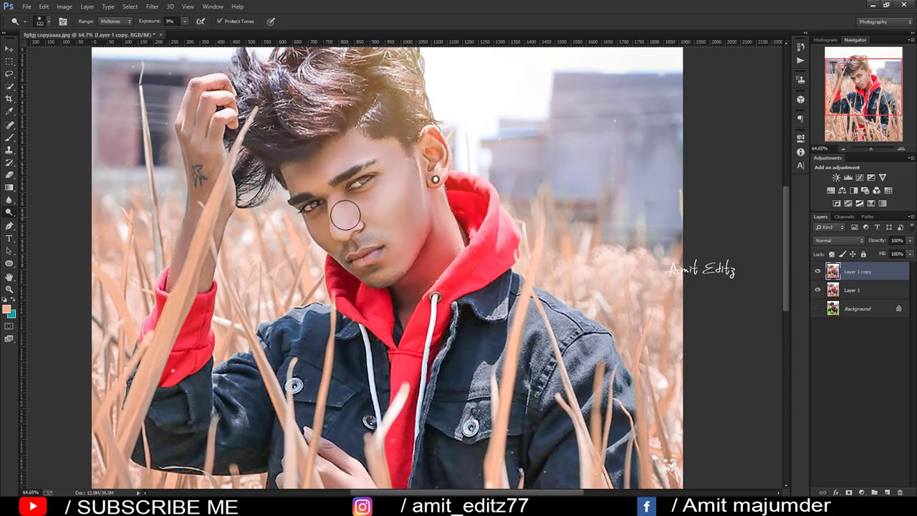
pyautogui.moveTo(342, 212)
pyautogui.mouseDown()
pyautogui.moveTo(310, 230)
pyautogui.moveTo(319, 224)
pyautogui.mouseUp()
pyautogui.scroll(-2, 247, 206)
pyautogui.press(']')
pyautogui.press(']')
pyautogui.press(']')
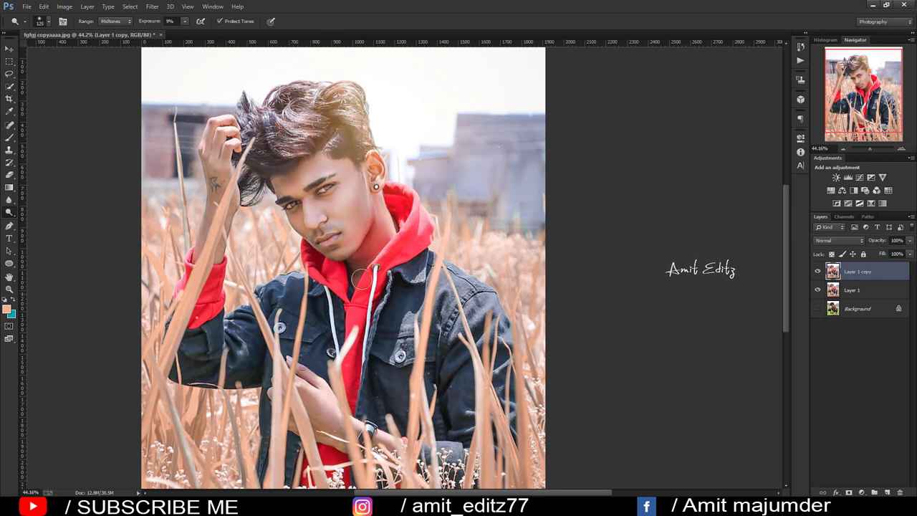
# - Select Layer 1 together with Layer 1 copy to merge them
pyautogui.scroll(-2, 362, 280)
pyautogui.scroll(1, 374, 260)
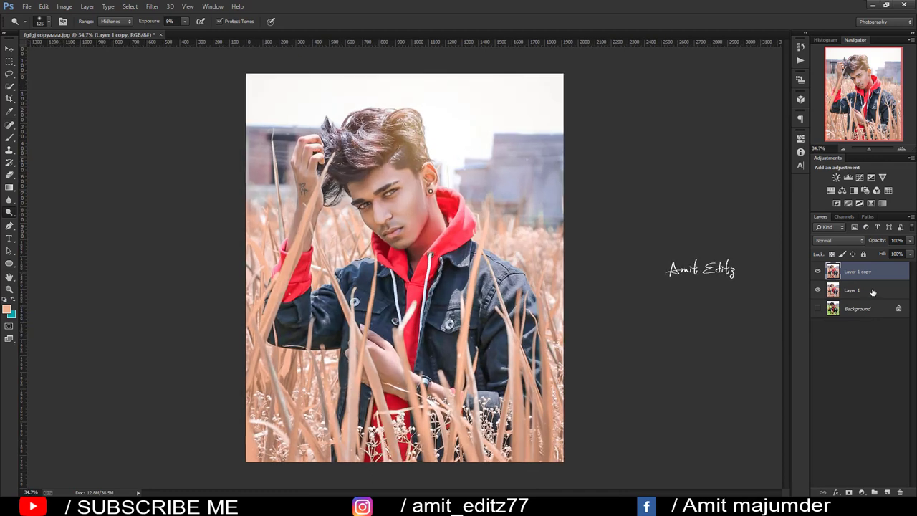
pyautogui.keyDown('ctrl'); pyautogui.click(872, 291); pyautogui.keyUp('ctrl')
pyautogui.rightClick(872, 292)
pyautogui.hotkey('ctrl', '-')
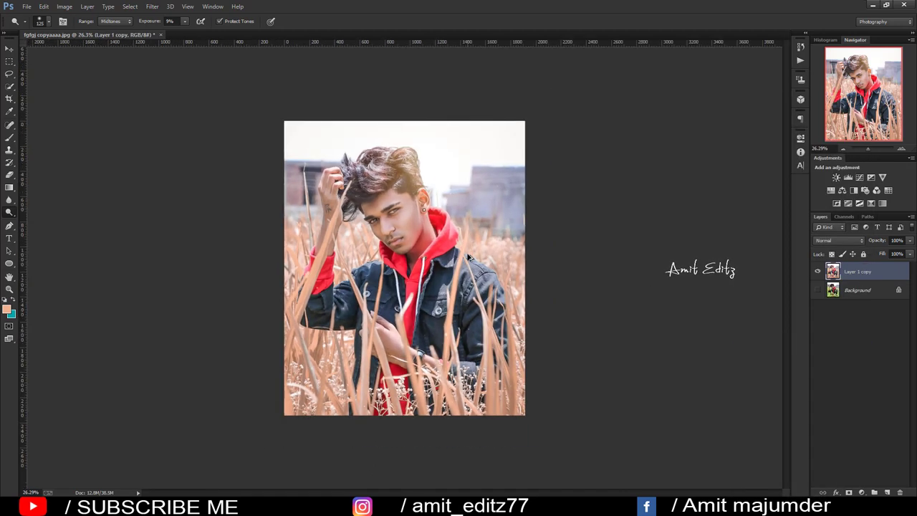
pyautogui.hotkey('ctrl', '0')
pyautogui.click(10, 48)
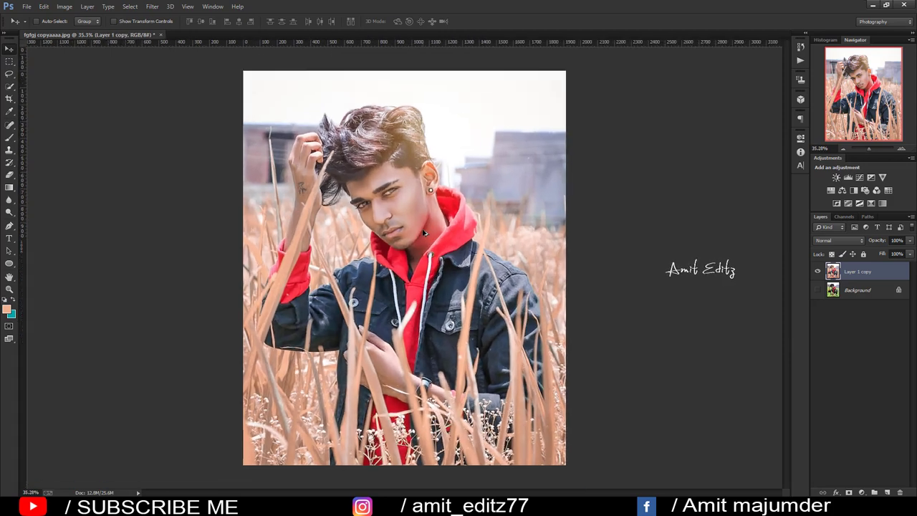
pyautogui.click(818, 271)
pyautogui.click(818, 271)
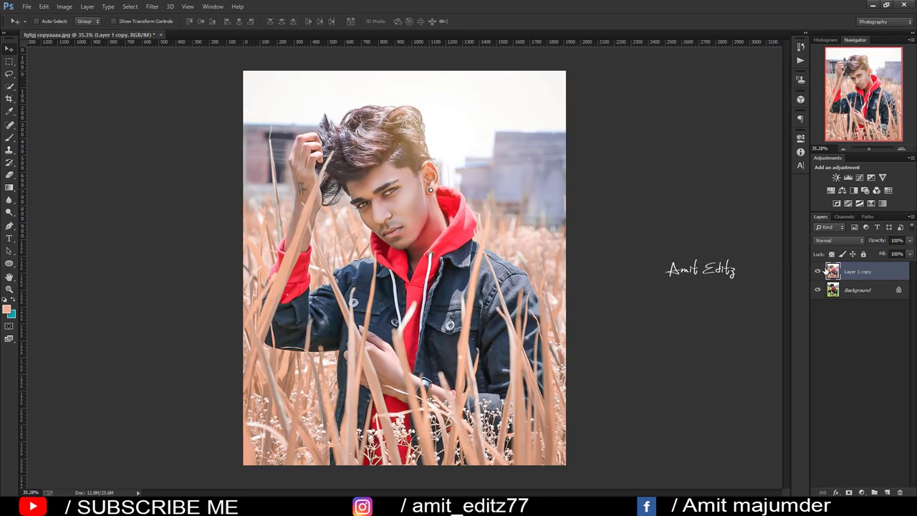
pyautogui.click(818, 271)
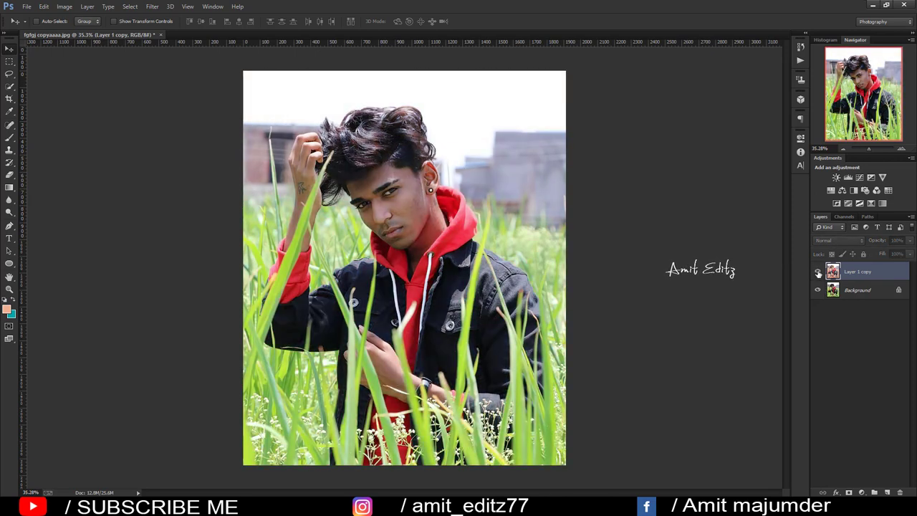
pyautogui.click(818, 271)
pyautogui.click(819, 271)
pyautogui.click(818, 271)
pyautogui.scroll(1, 493, 274)
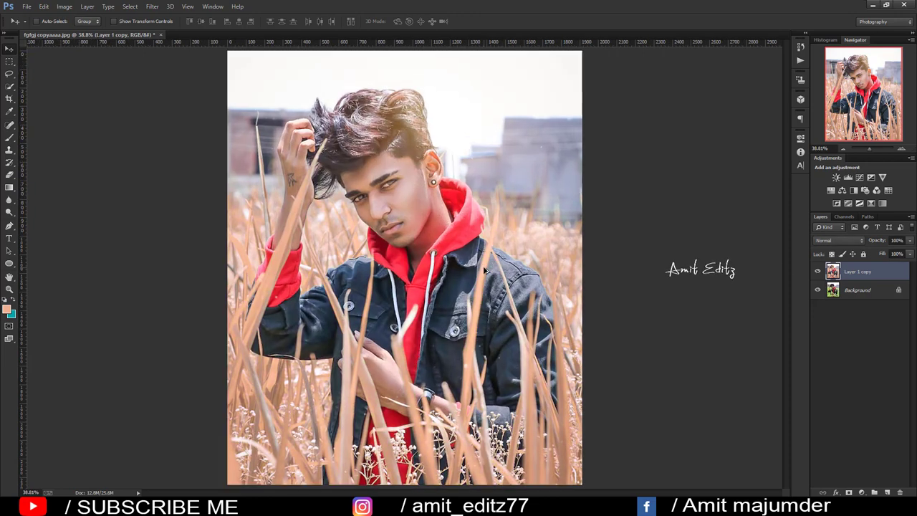
pyautogui.click(818, 272)
pyautogui.click(817, 273)
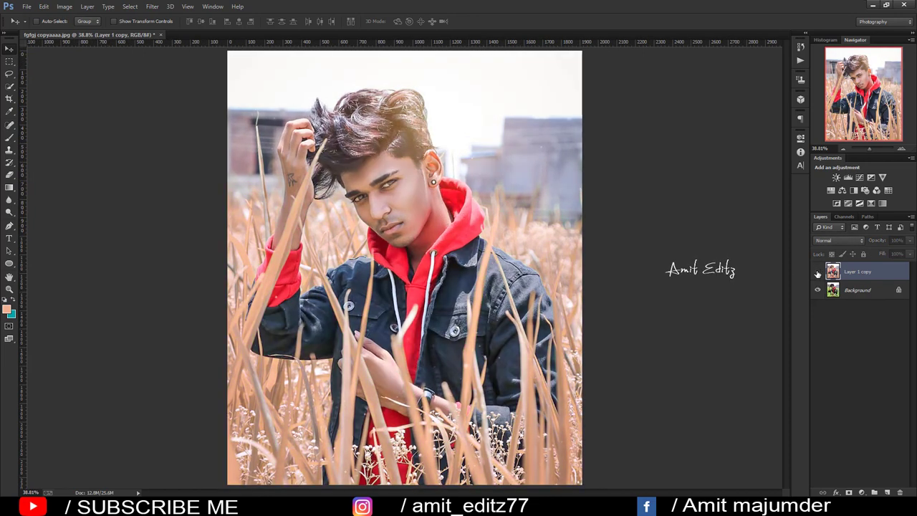
pyautogui.click(818, 272)
pyautogui.click(818, 272)
pyautogui.click(818, 273)
pyautogui.click(817, 272)
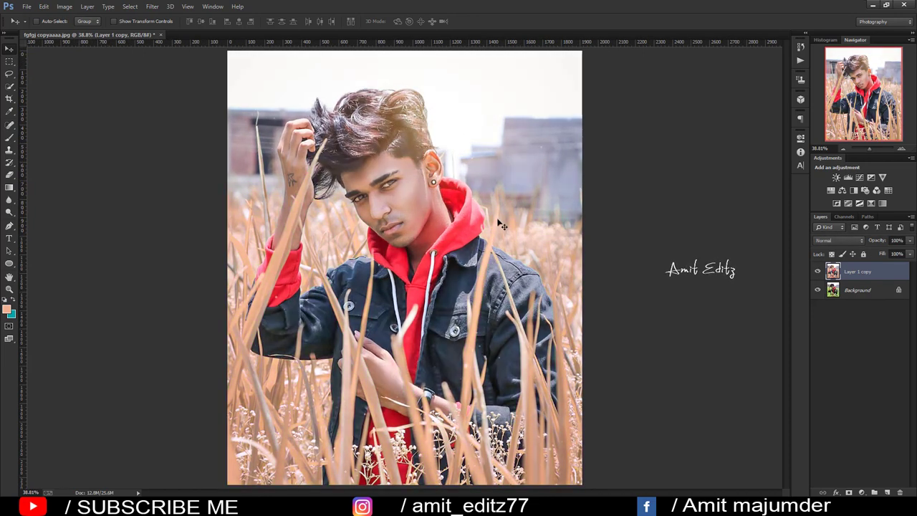
# - Switch to the Brush tool with the logo brush preset at 100% opacity
pyautogui.click(9, 137)
pyautogui.rightClick(316, 177)
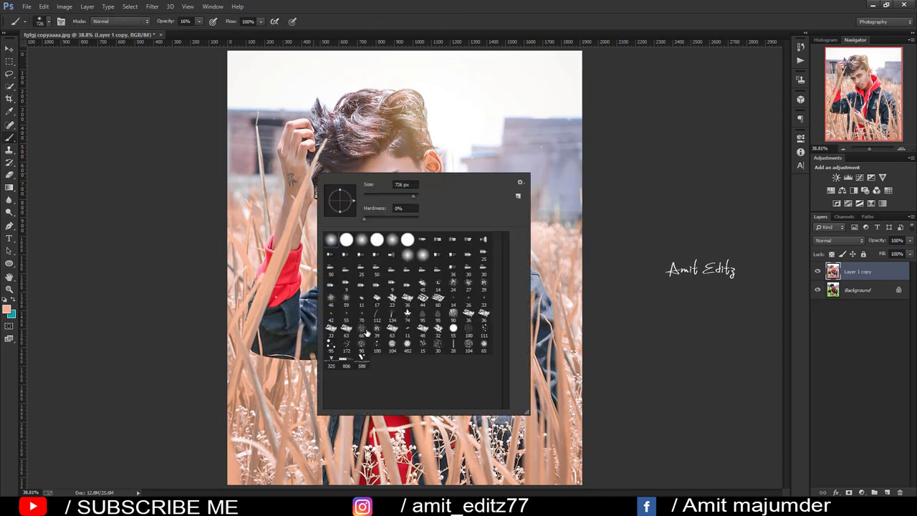
pyautogui.click(492, 117)
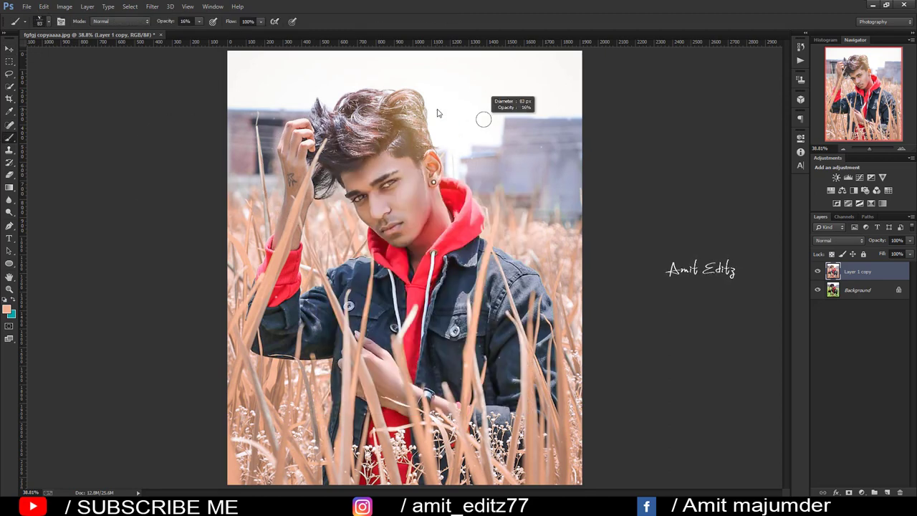
pyautogui.moveTo(198, 21); pyautogui.dragTo(272, 48)
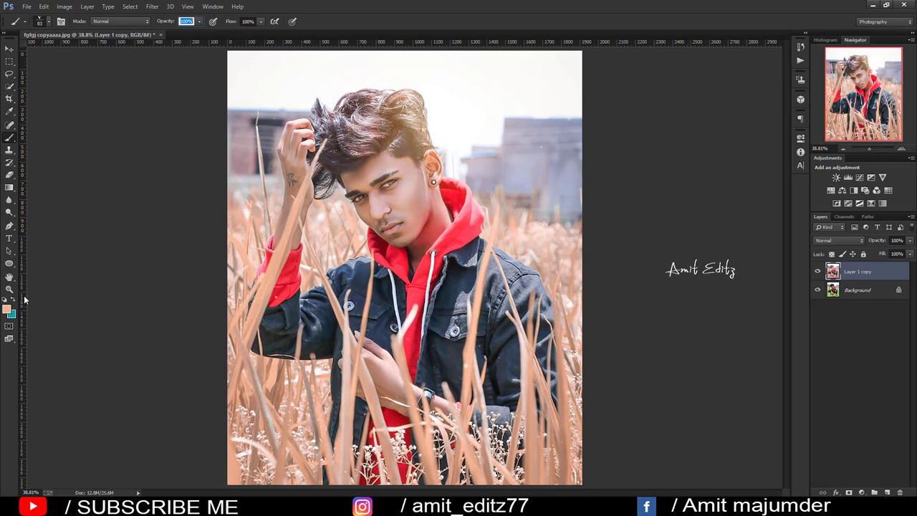
# - Set the foreground colour to #000000 and recheck the logo brush preset
pyautogui.click(10, 312)
pyautogui.write('000000')
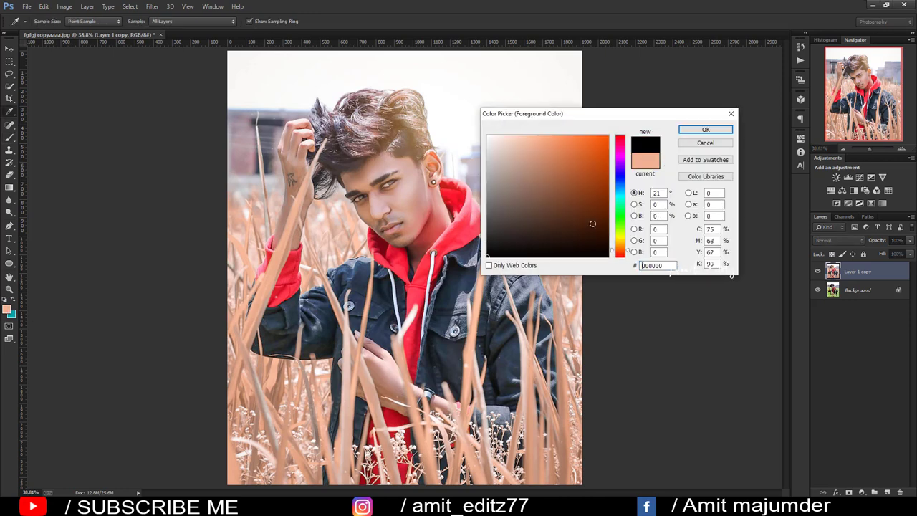
pyautogui.click(705, 130)
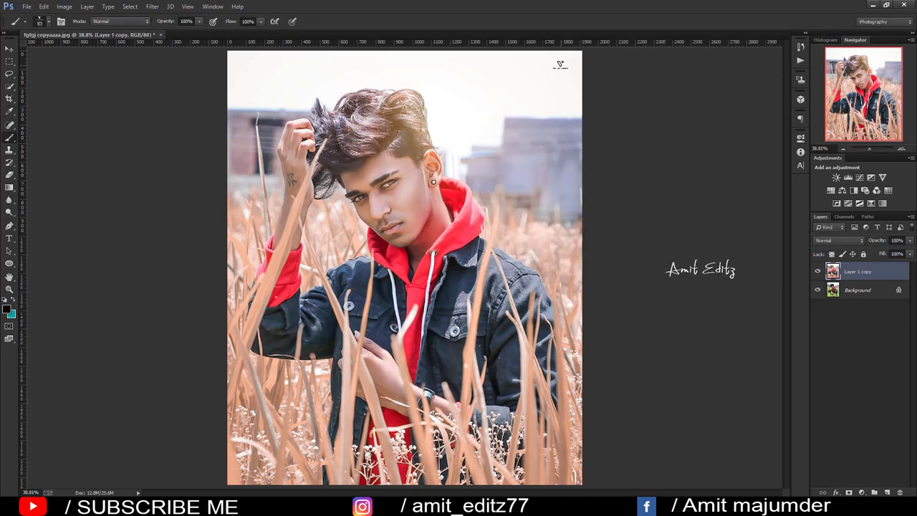
pyautogui.scroll(-1, 567, 68)
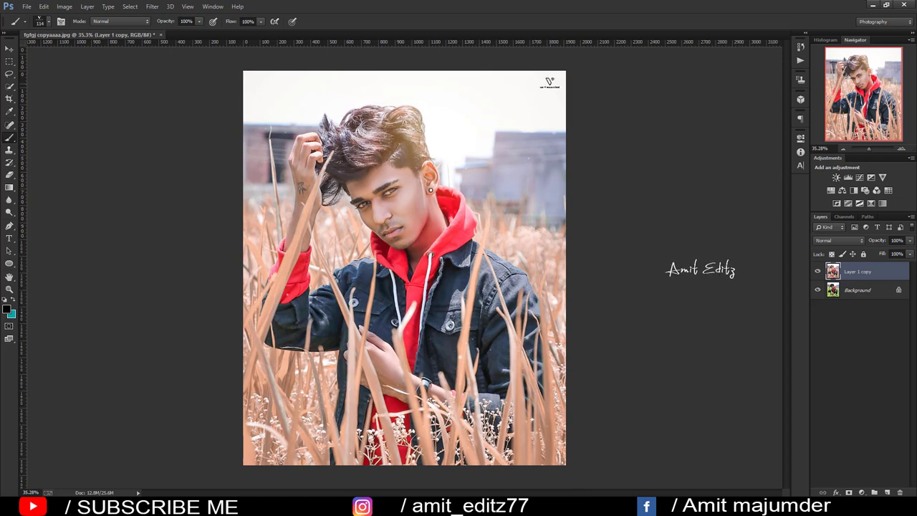
pyautogui.rightClick(523, 350)
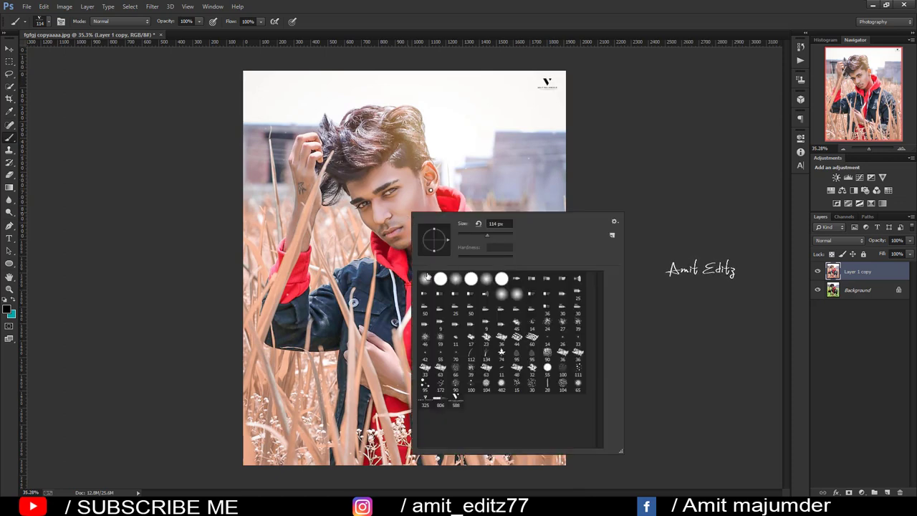
pyautogui.click(10, 48)
pyautogui.scroll(-3, 460, 259)
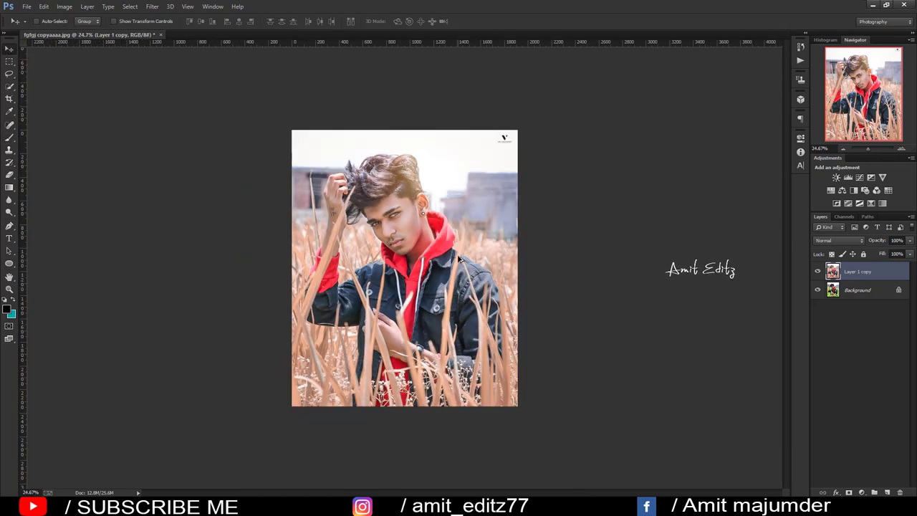
pyautogui.scroll(2, 461, 259)
pyautogui.scroll(2, 461, 259)
pyautogui.scroll(-1, 541, 279)
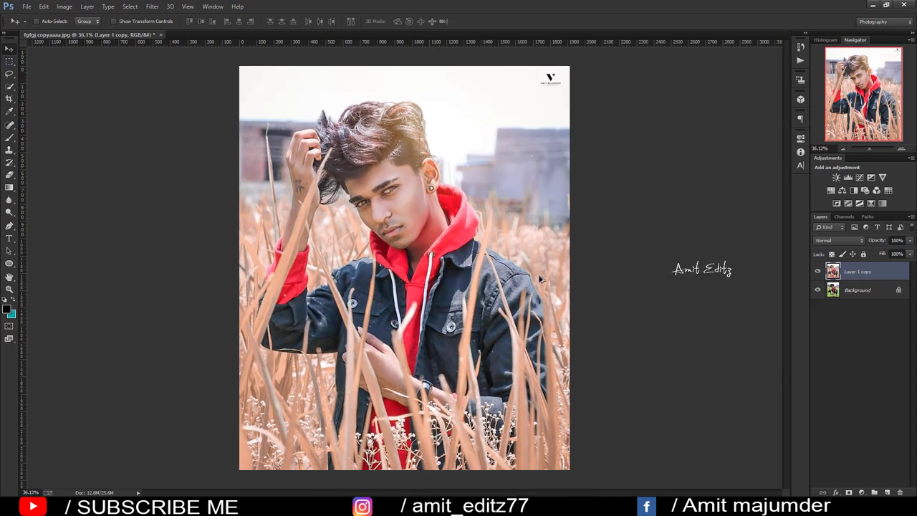
pyautogui.click(818, 272)
pyautogui.click(818, 271)
pyautogui.click(817, 272)
pyautogui.click(818, 271)
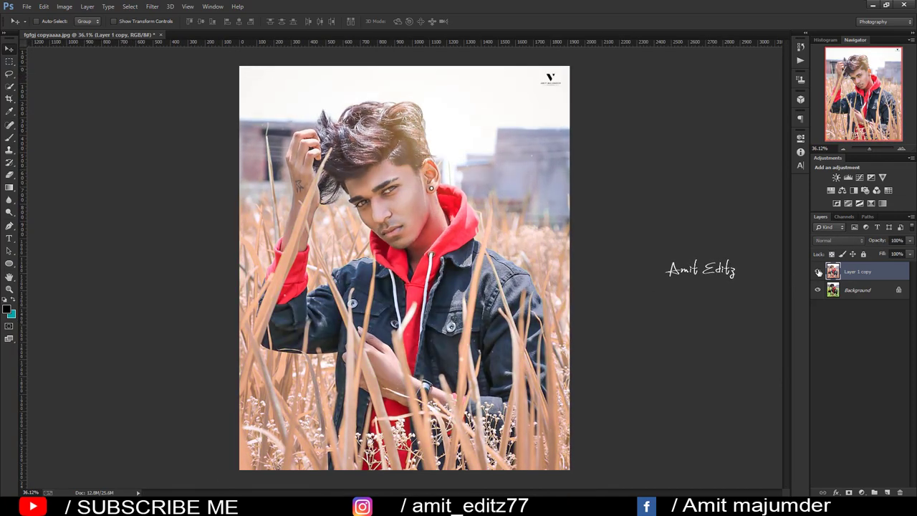
pyautogui.click(818, 272)
pyautogui.click(818, 272)
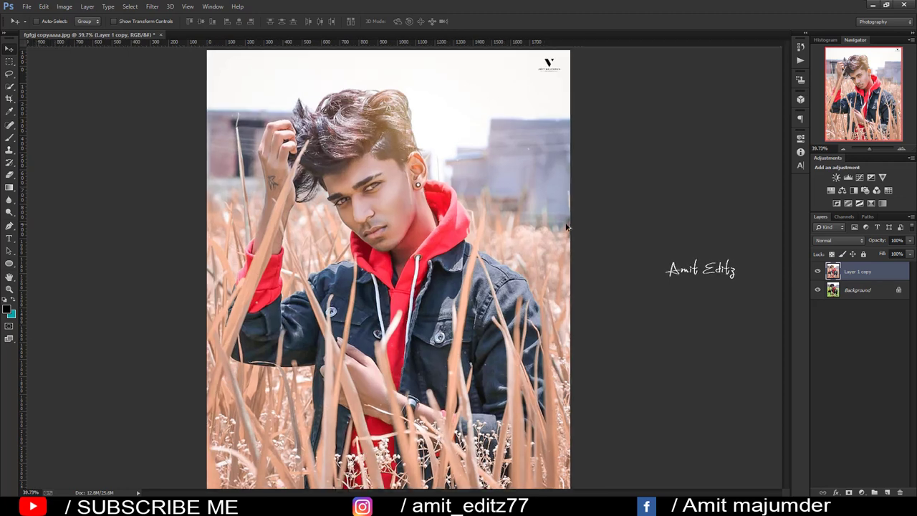
pyautogui.click(818, 271)
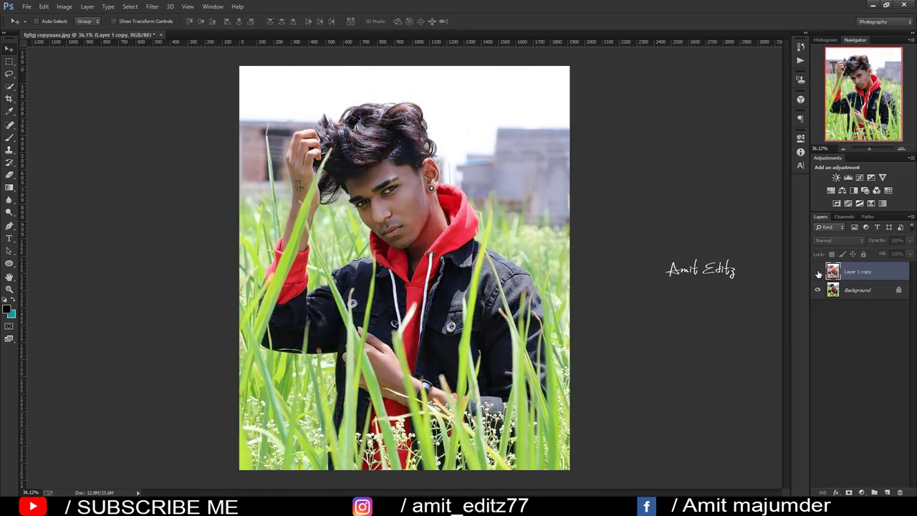
pyautogui.click(818, 272)
pyautogui.click(817, 271)
pyautogui.click(818, 272)
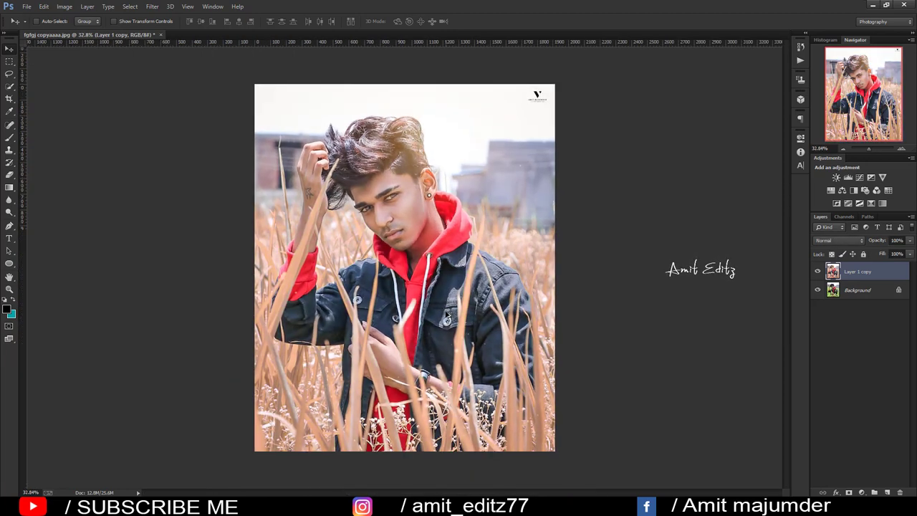
pyautogui.click(817, 271)
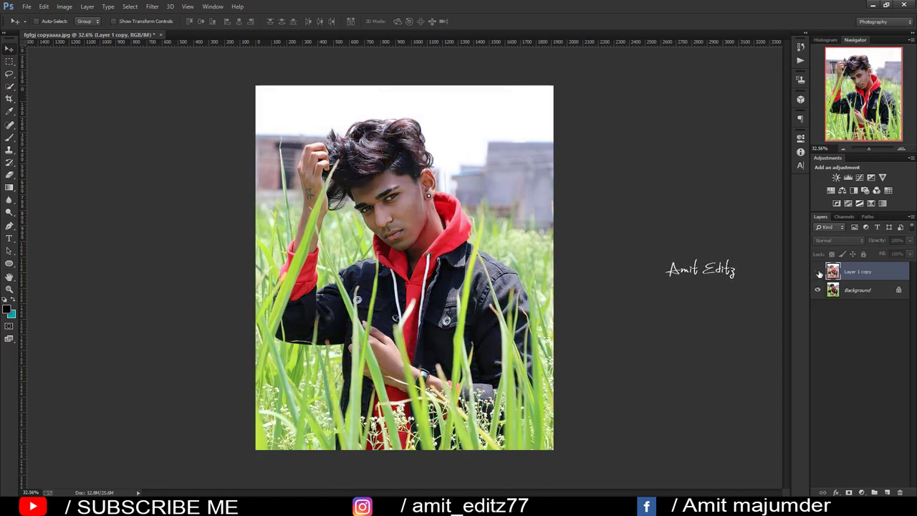
pyautogui.click(818, 272)
pyautogui.click(818, 272)
pyautogui.click(818, 272)
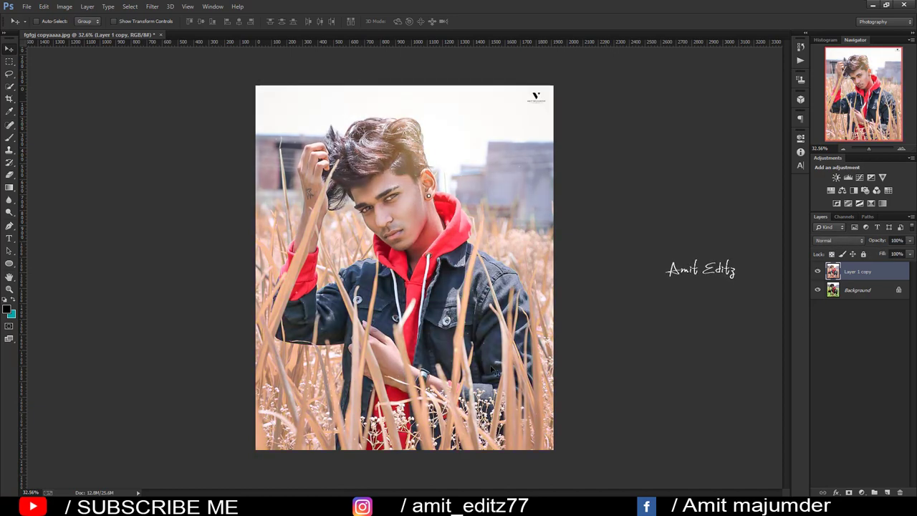